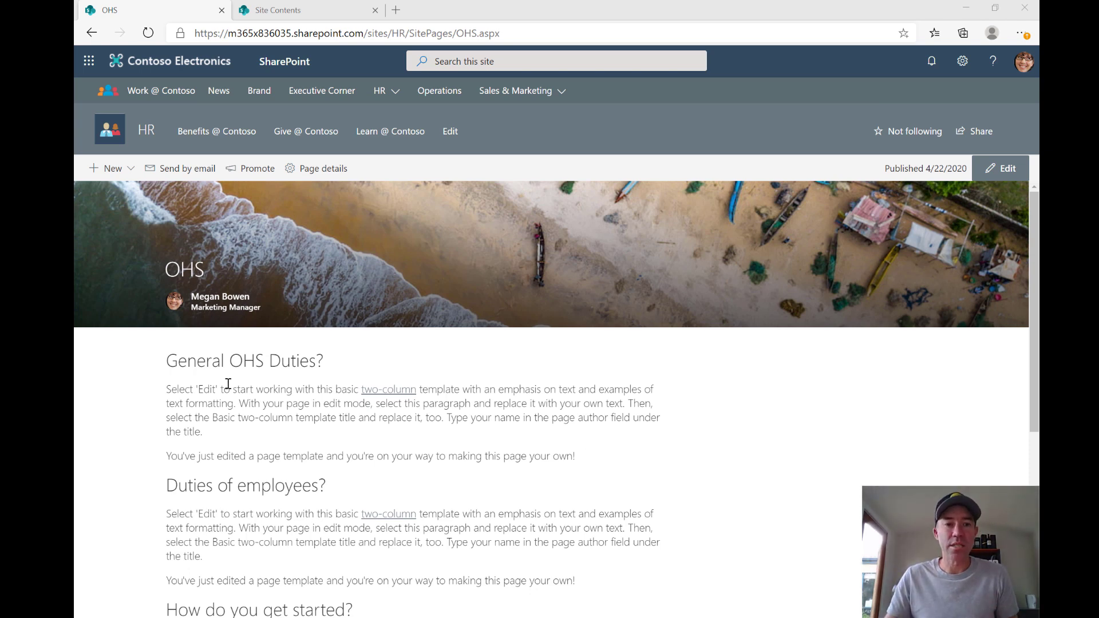
scroll(246, 407, down, 1)
scroll(253, 416, down, 1)
scroll(255, 415, up, 2)
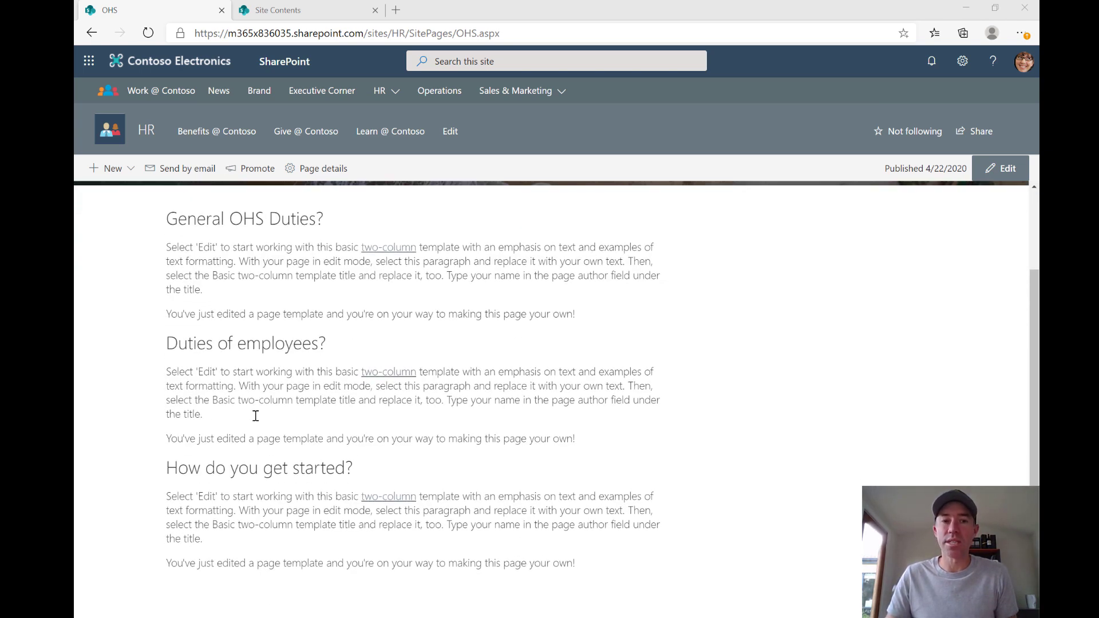
scroll(289, 406, up, 1)
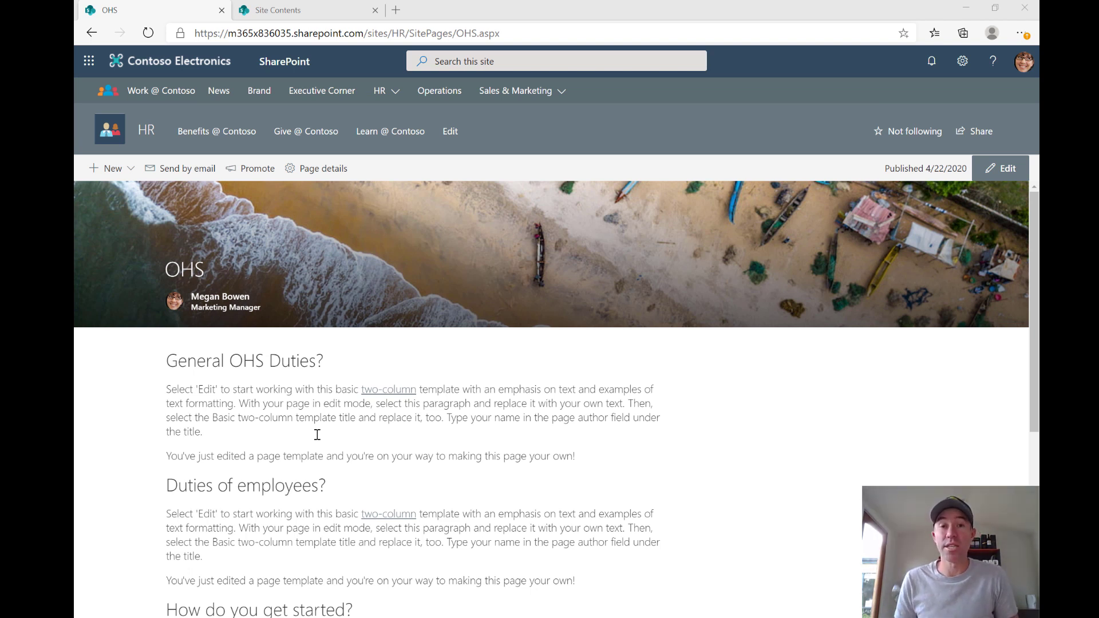
Go from the HR site's contents to its full site settings and start creating a new site column.
click(291, 17)
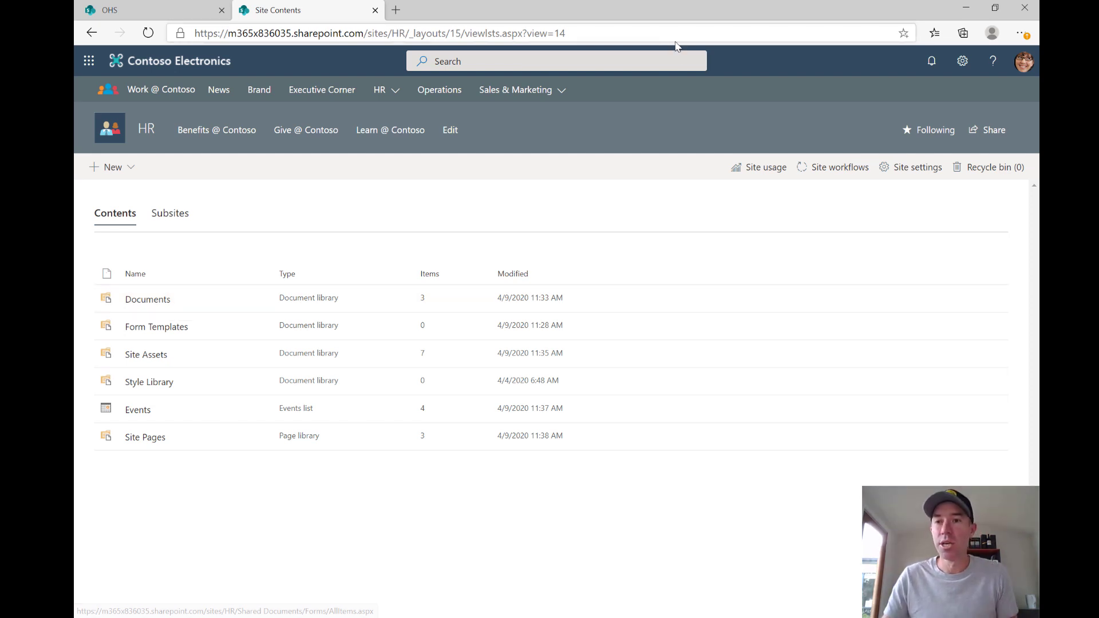
click(962, 61)
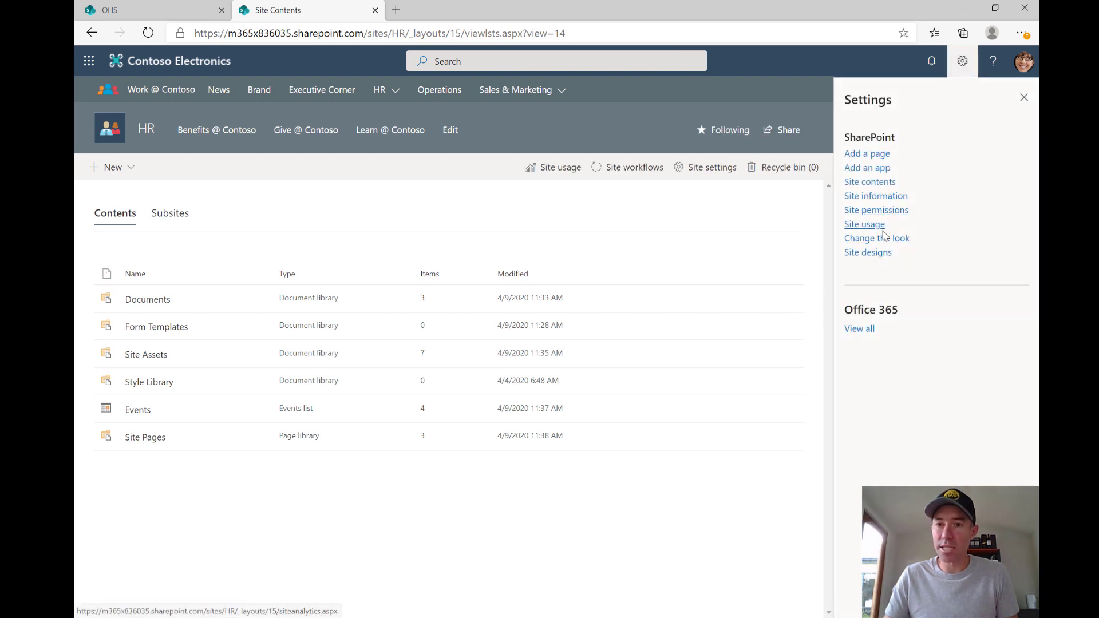
click(871, 198)
click(875, 347)
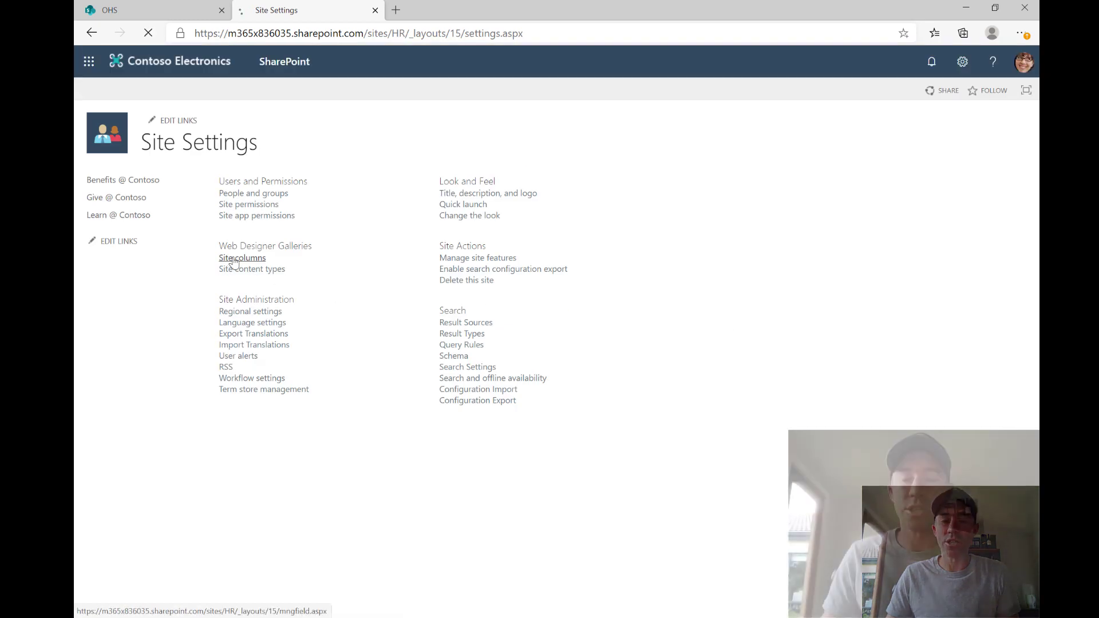
click(233, 259)
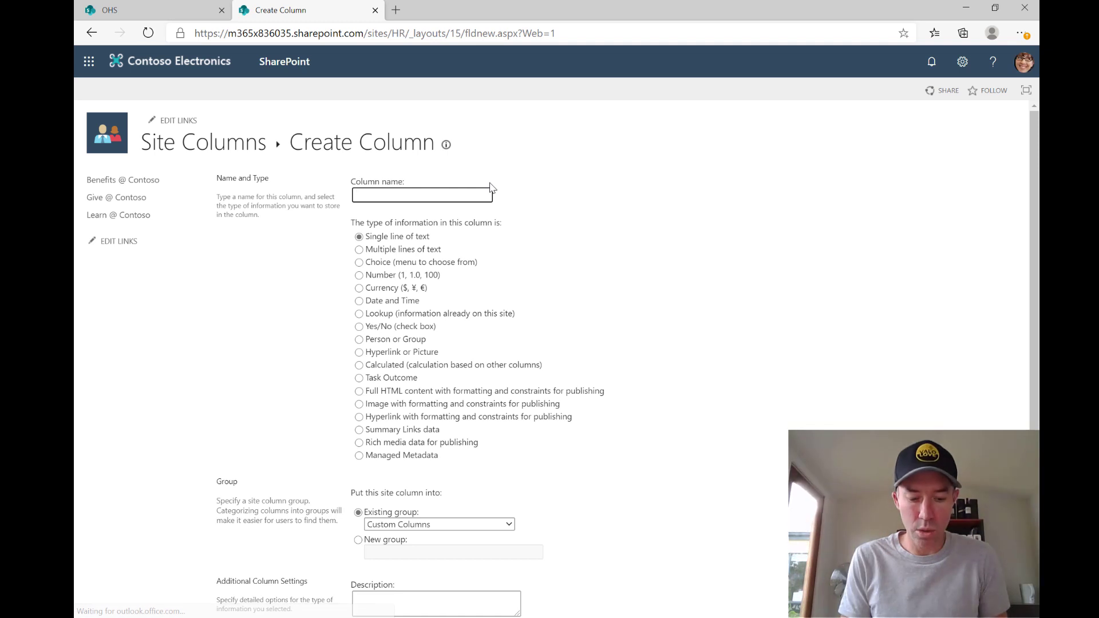
Name the new site column HRDocumentCategory and make it a Choice column.
text(HR)
key(BackSpace)
key(BackSpace)
key(BackSpace)
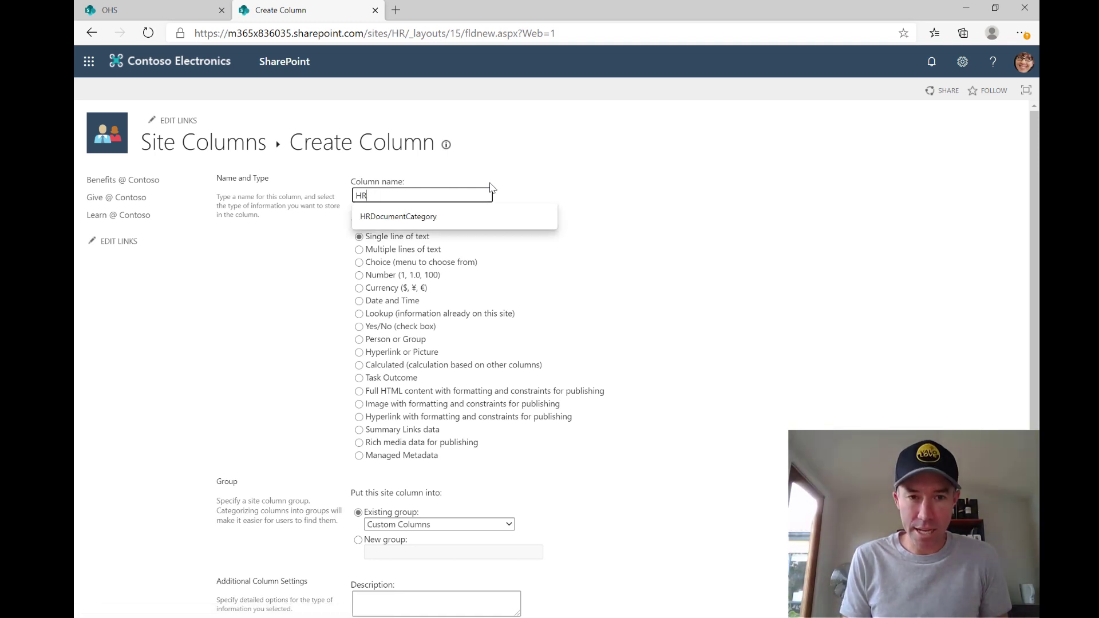
click(457, 216)
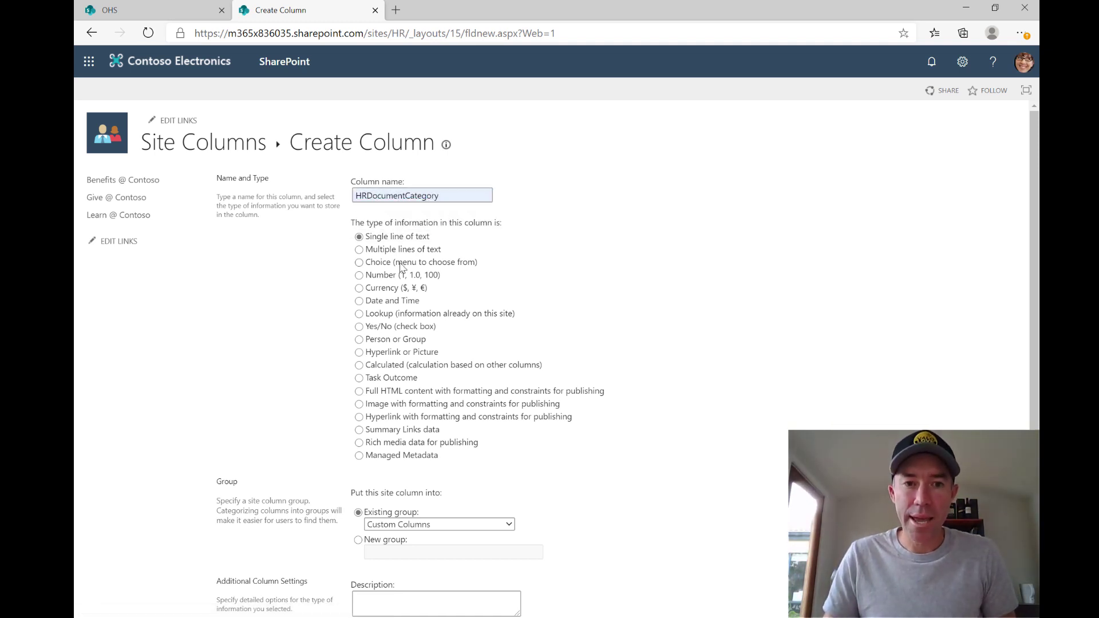
click(371, 263)
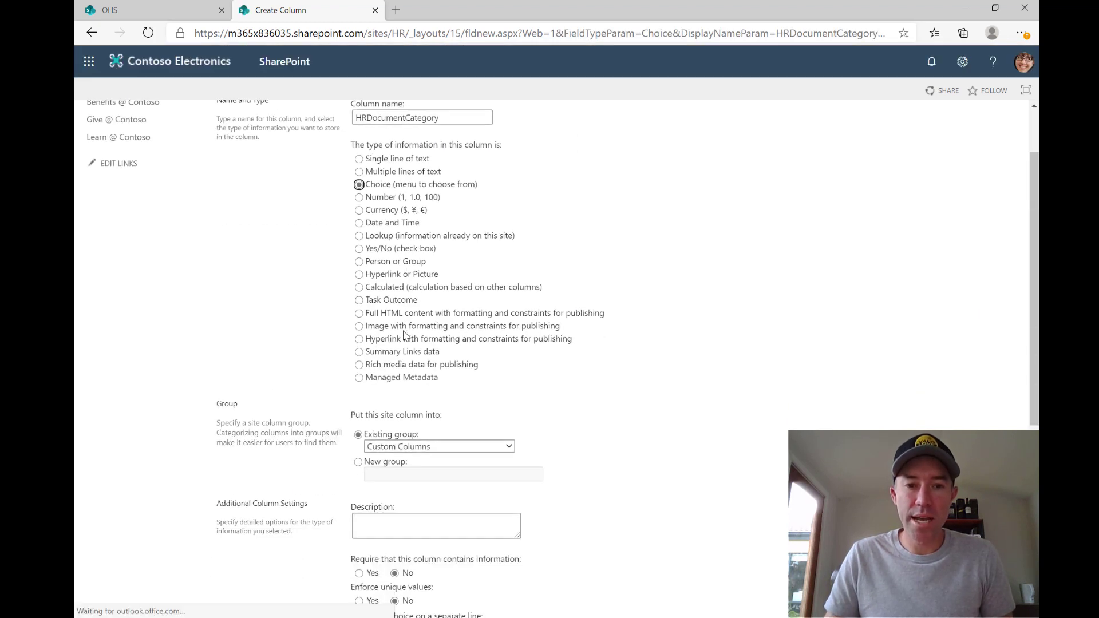
Put the site column into a new group named _HR.
scroll(383, 385, down, 2)
click(382, 375)
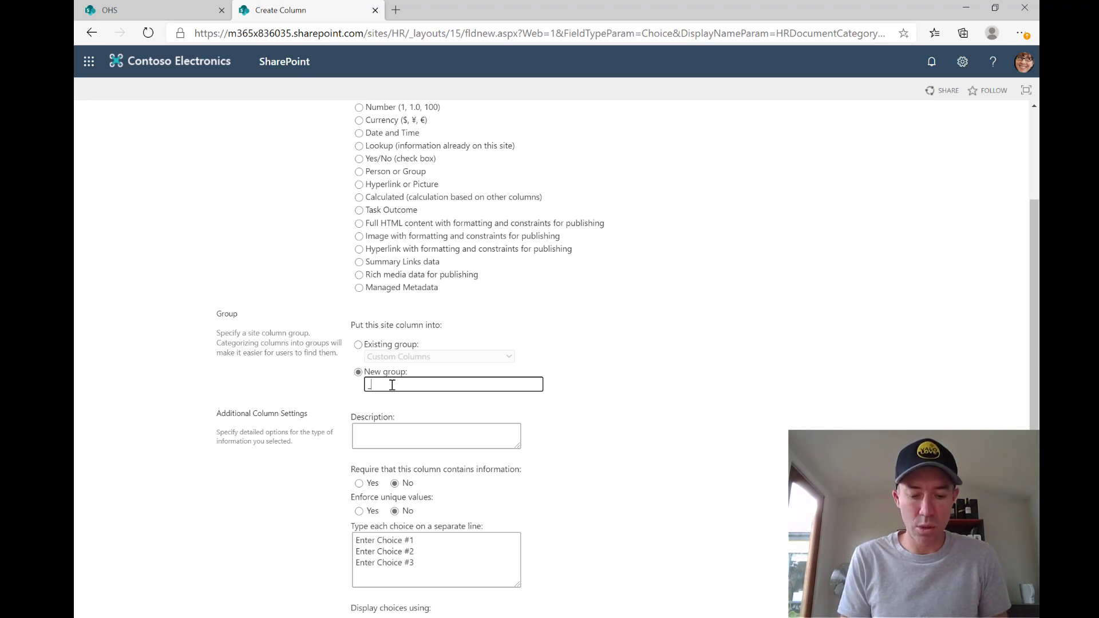
text(_HR)
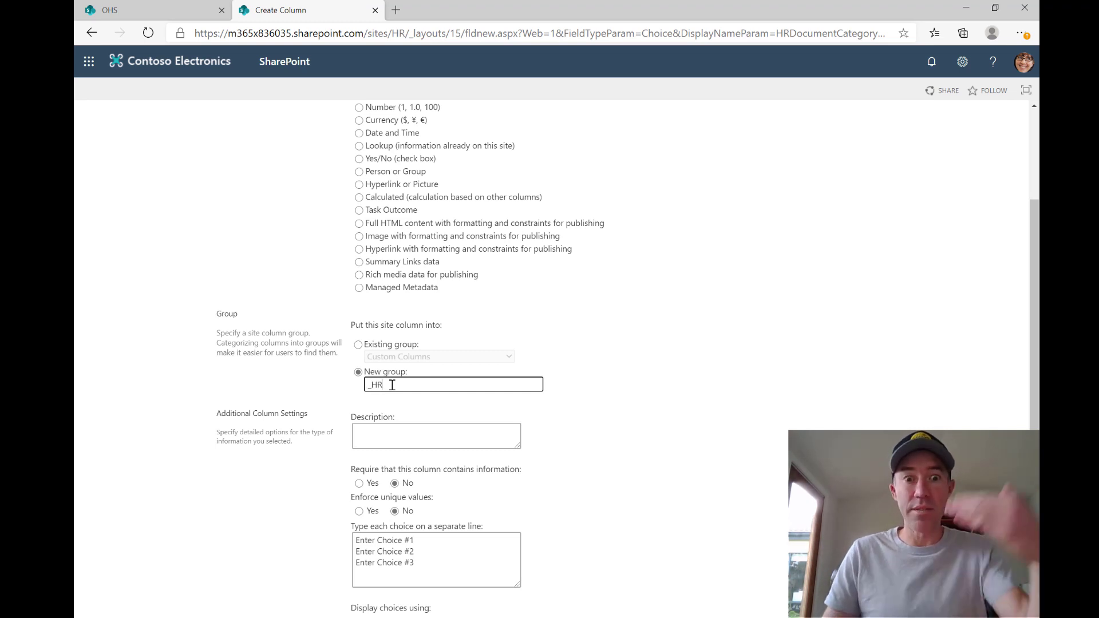
click(628, 407)
Replace the placeholder choices with OHS, Checklist, Guide and eBook, each on its own line.
click(400, 550)
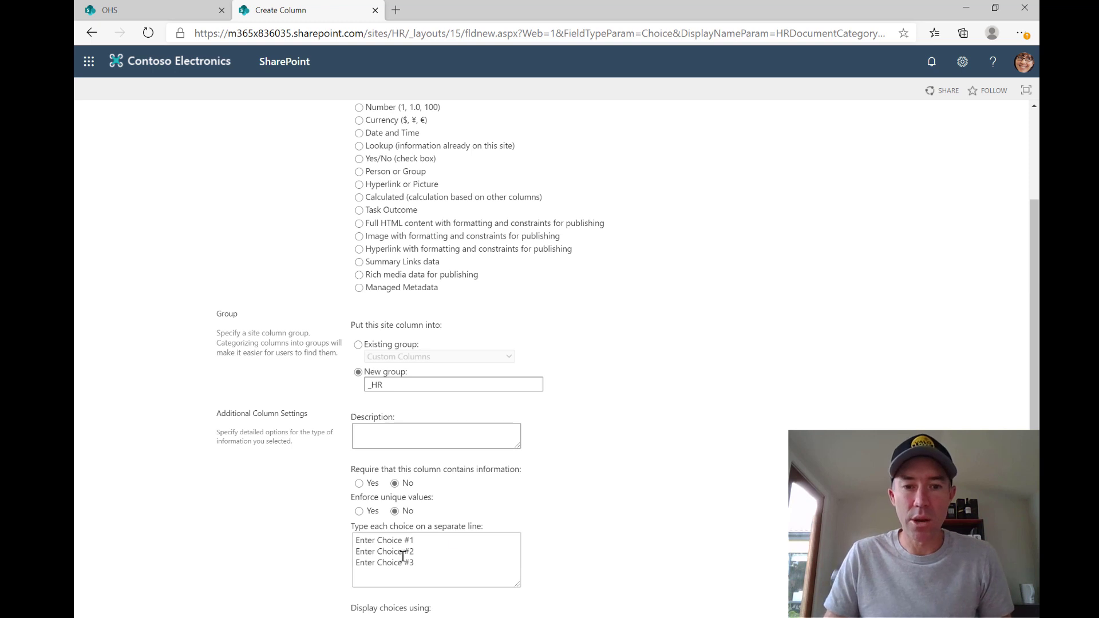
drag(441, 561, 292, 544)
text(OHS)
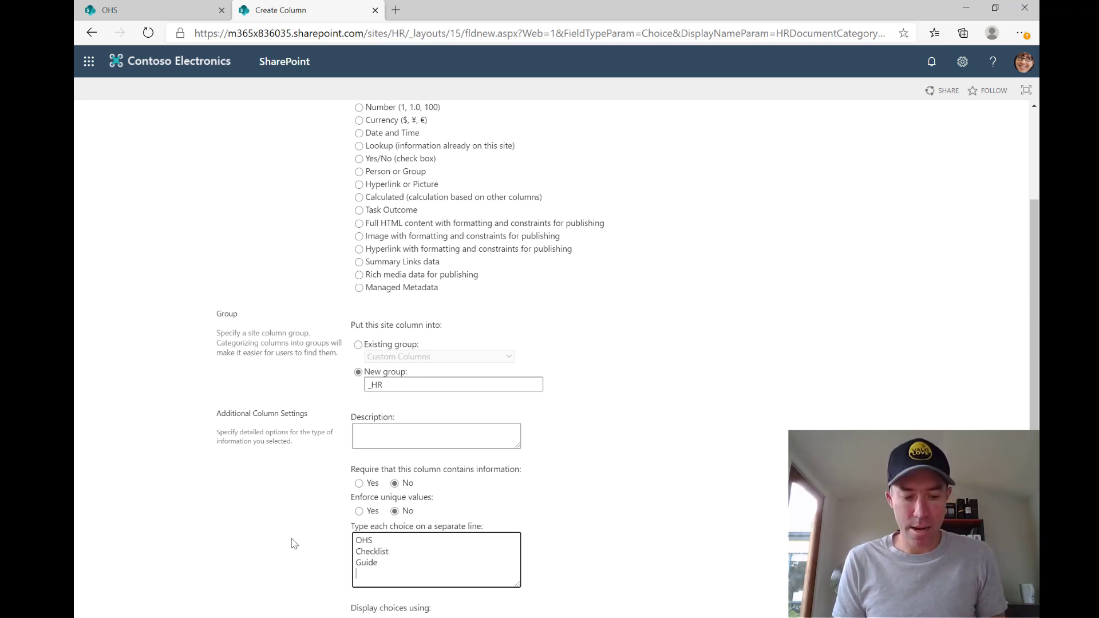
click(691, 505)
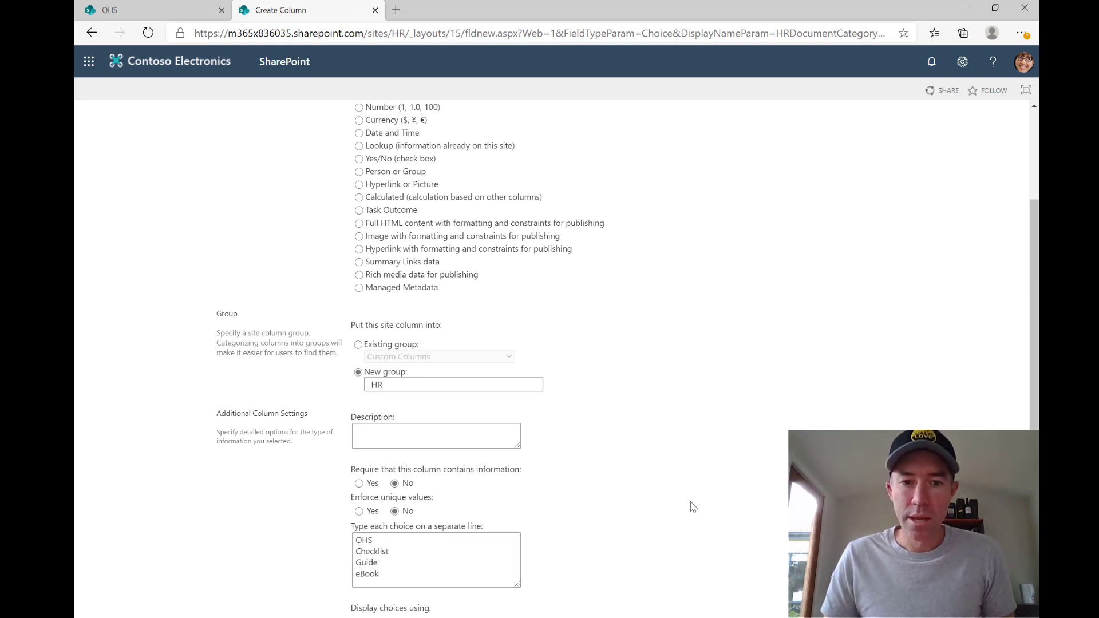
Clear the column's default value and save the new site column.
scroll(693, 507, down, 3)
scroll(693, 507, down, 1)
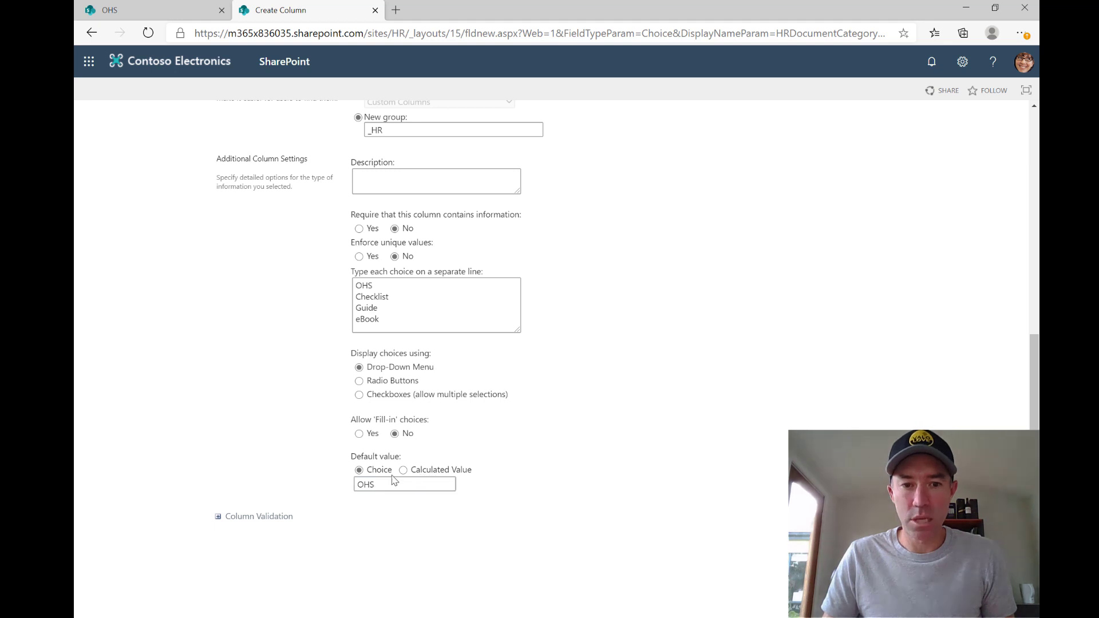
drag(435, 485, 294, 485)
key(BackSpace)
click(614, 447)
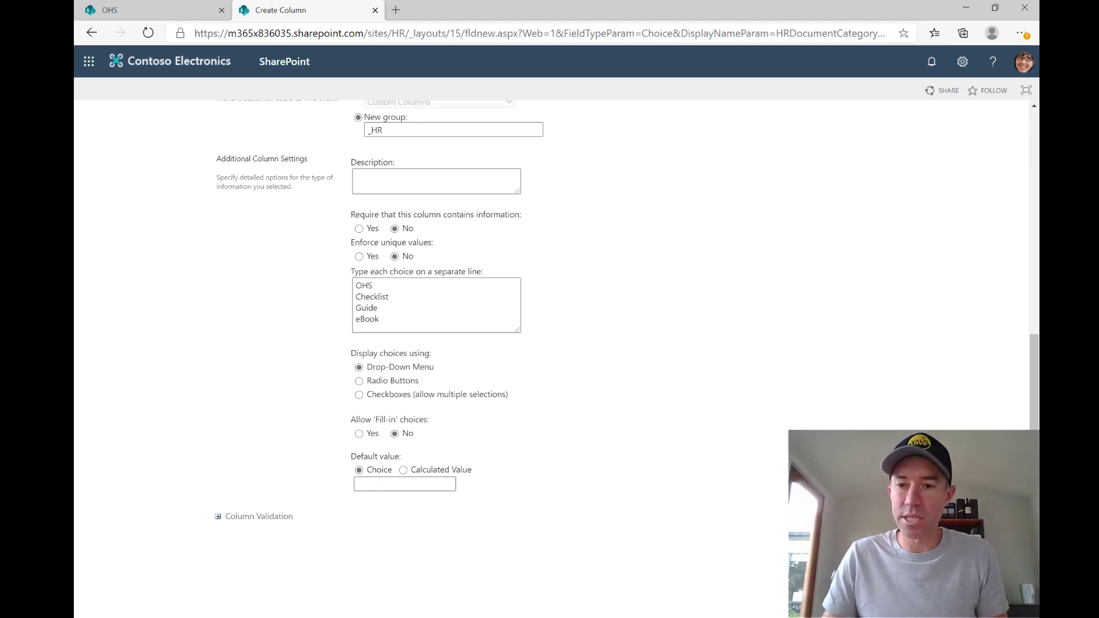
click(919, 544)
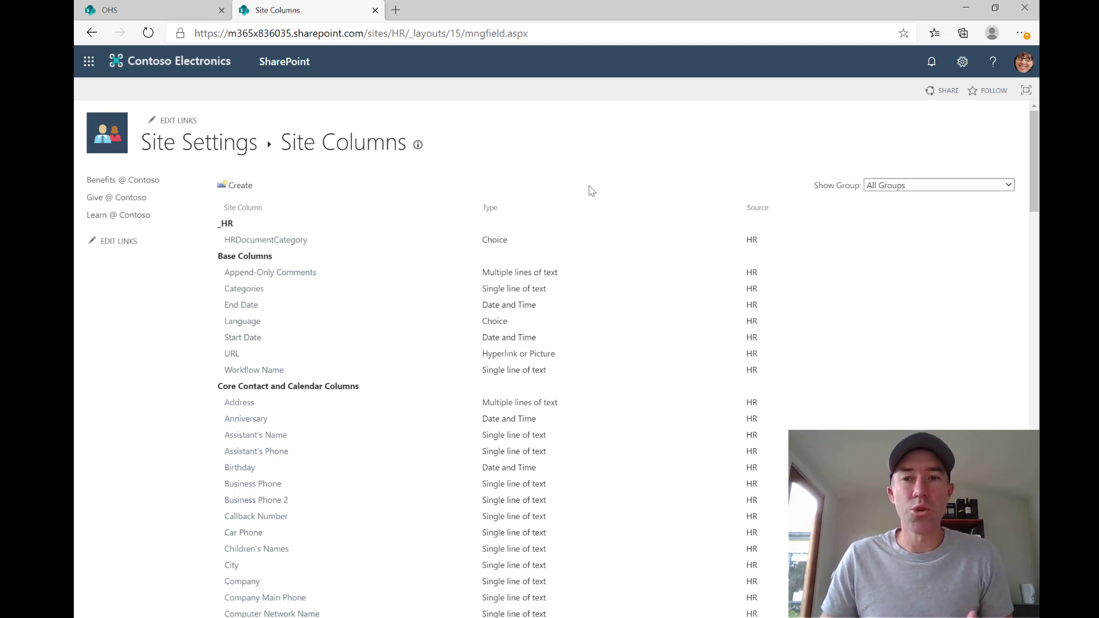
Return to the site contents and open the settings of the Documents library at its columns section.
click(963, 64)
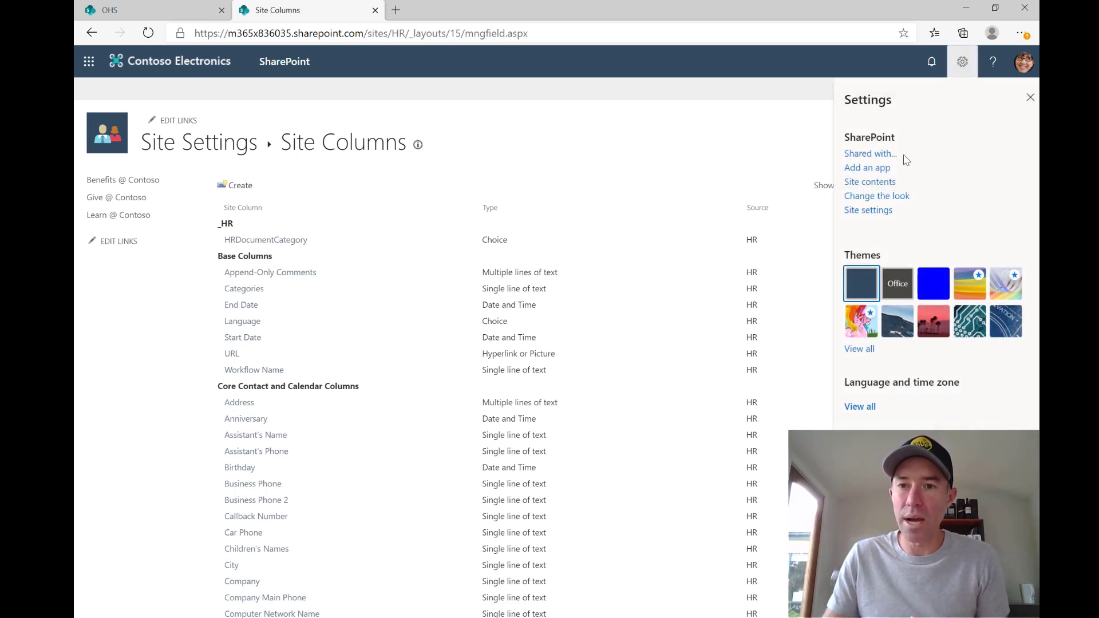
click(866, 185)
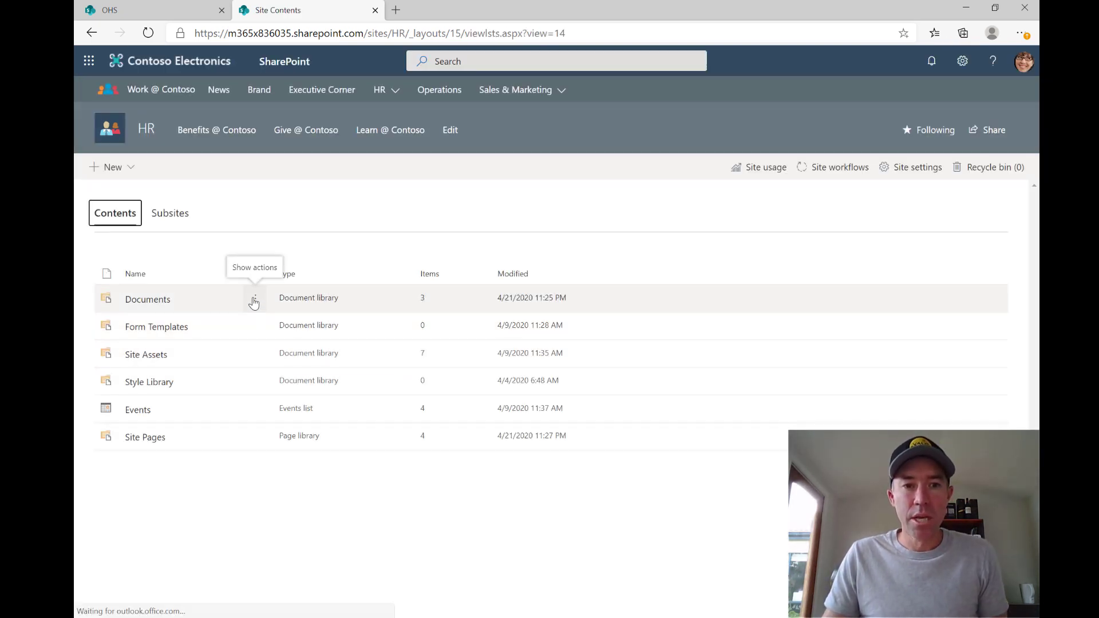
click(255, 299)
click(256, 345)
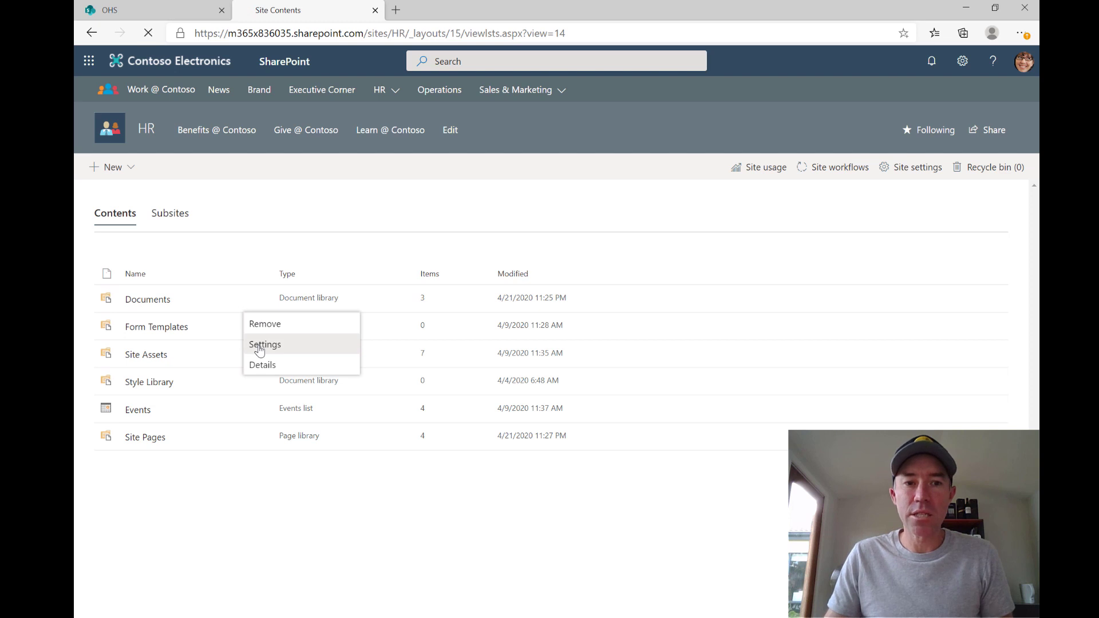
scroll(259, 351, down, 4)
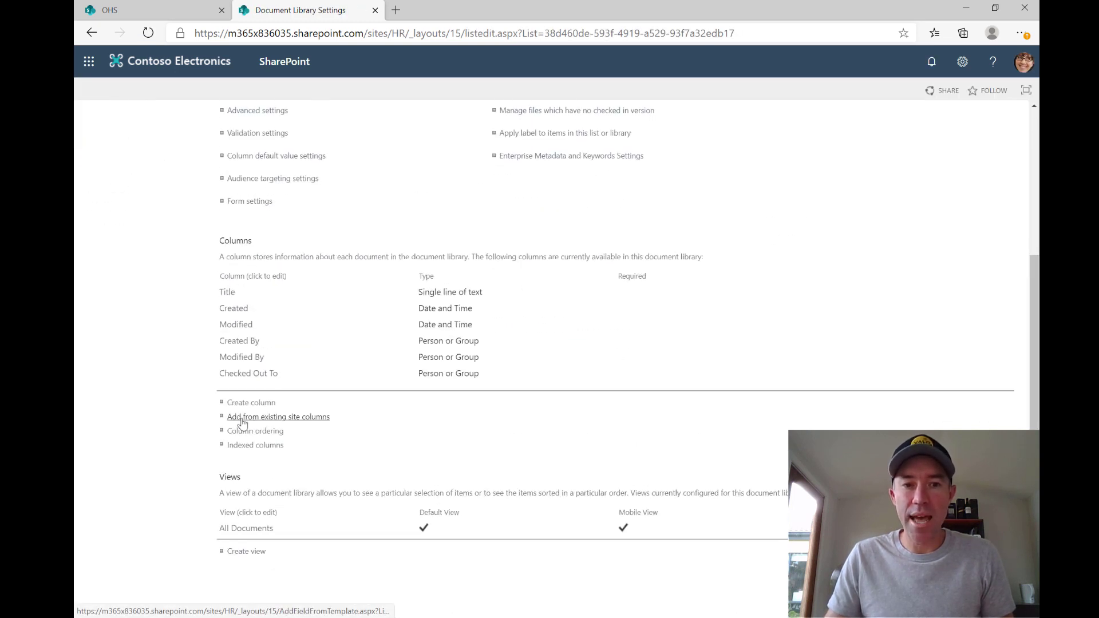
Add the existing site column HRDocumentCategory from the _HR group to the Documents library.
click(310, 420)
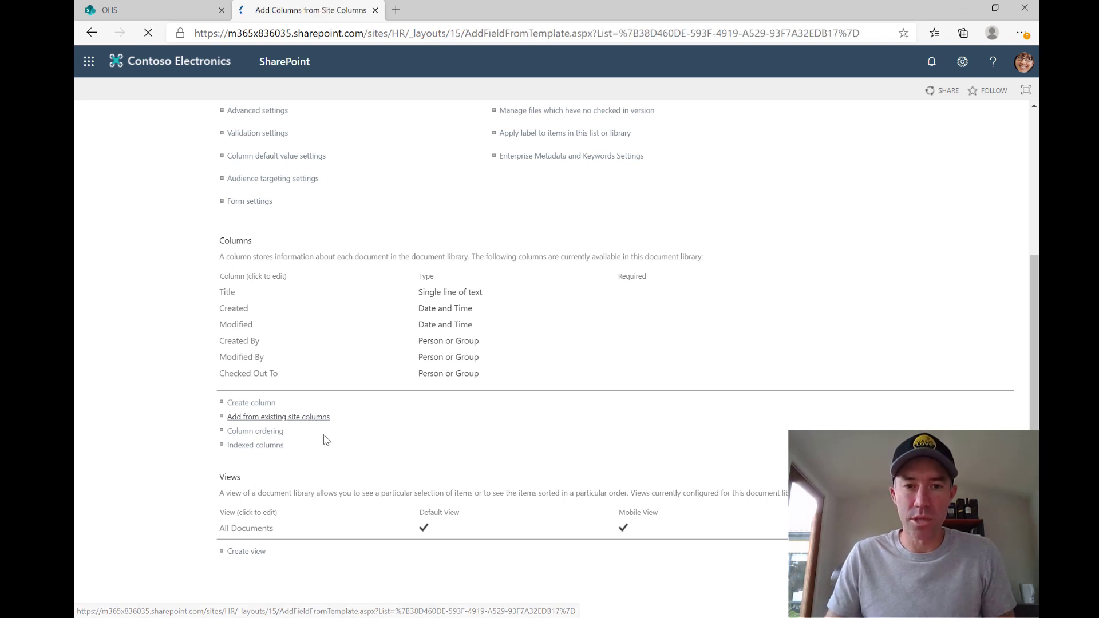
click(410, 206)
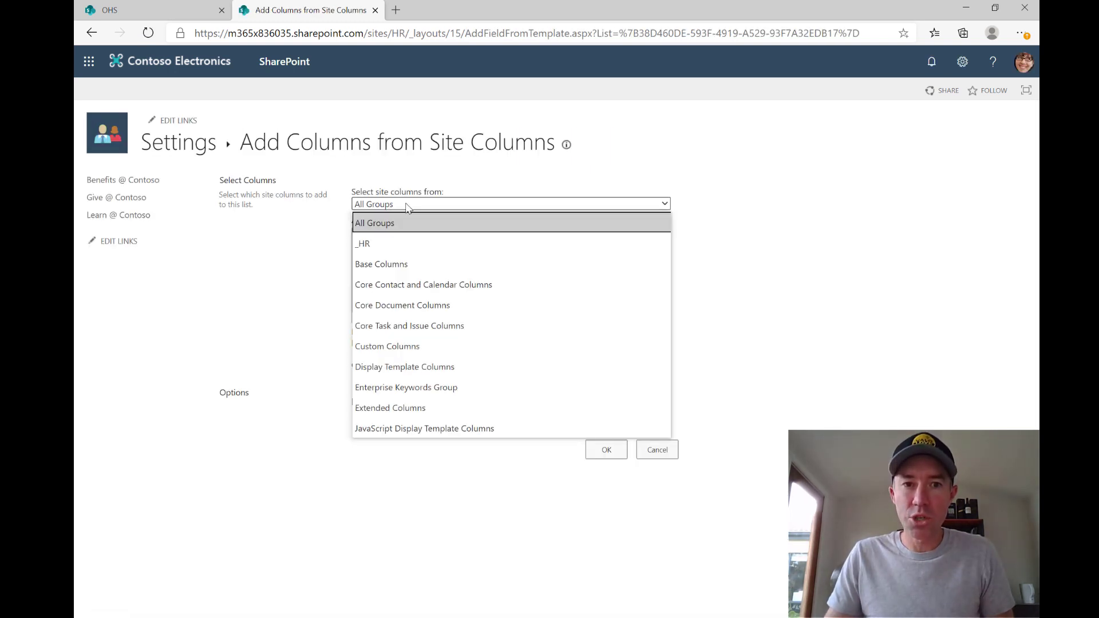
click(384, 245)
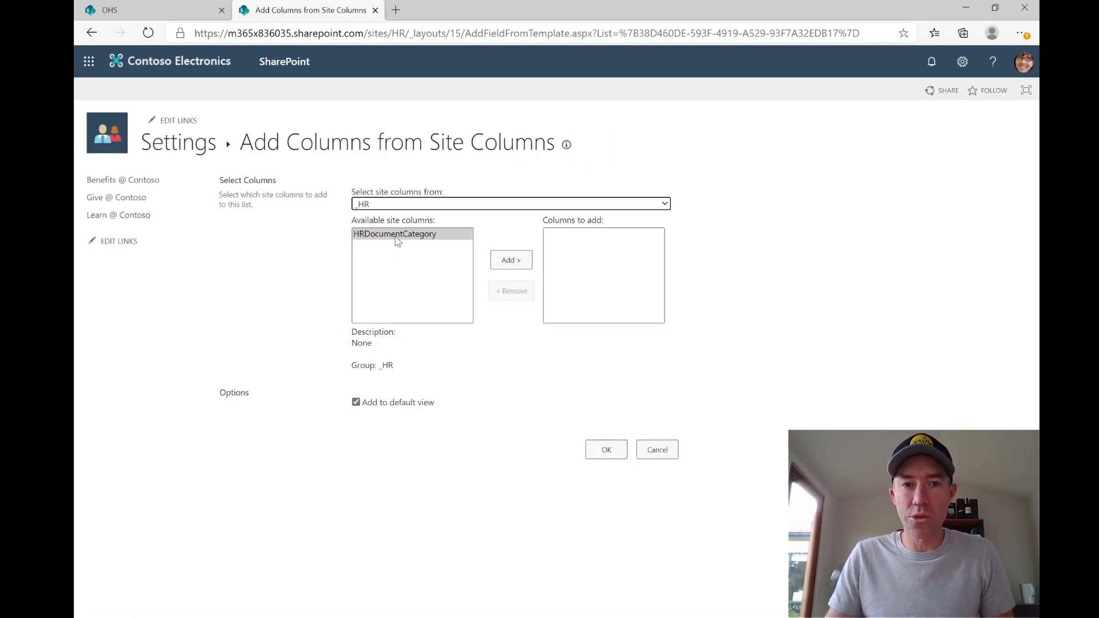
click(511, 260)
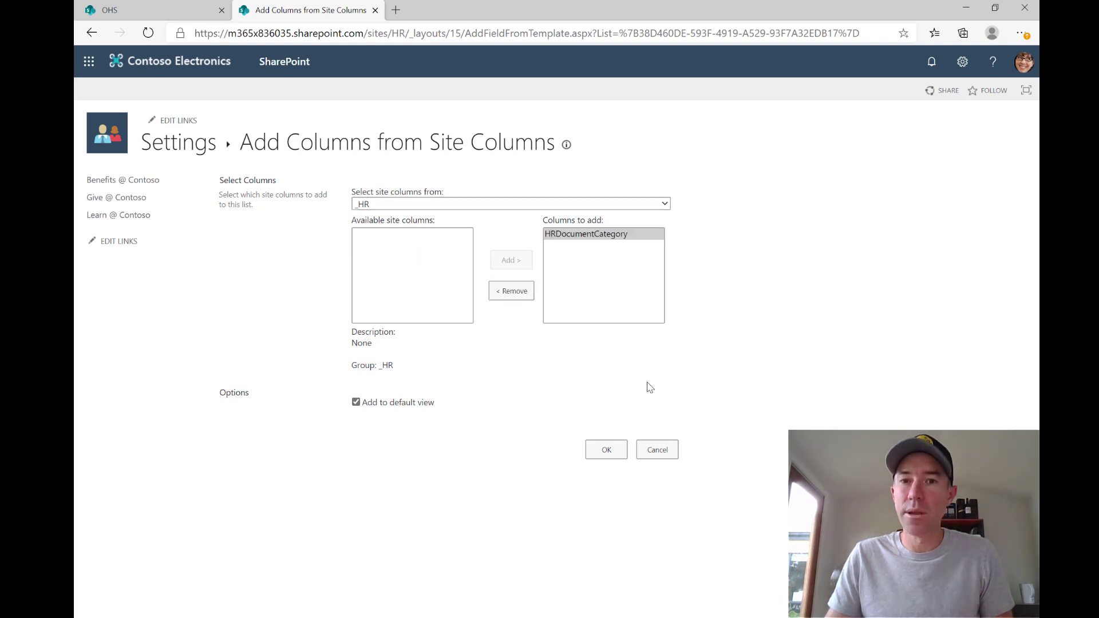
click(608, 450)
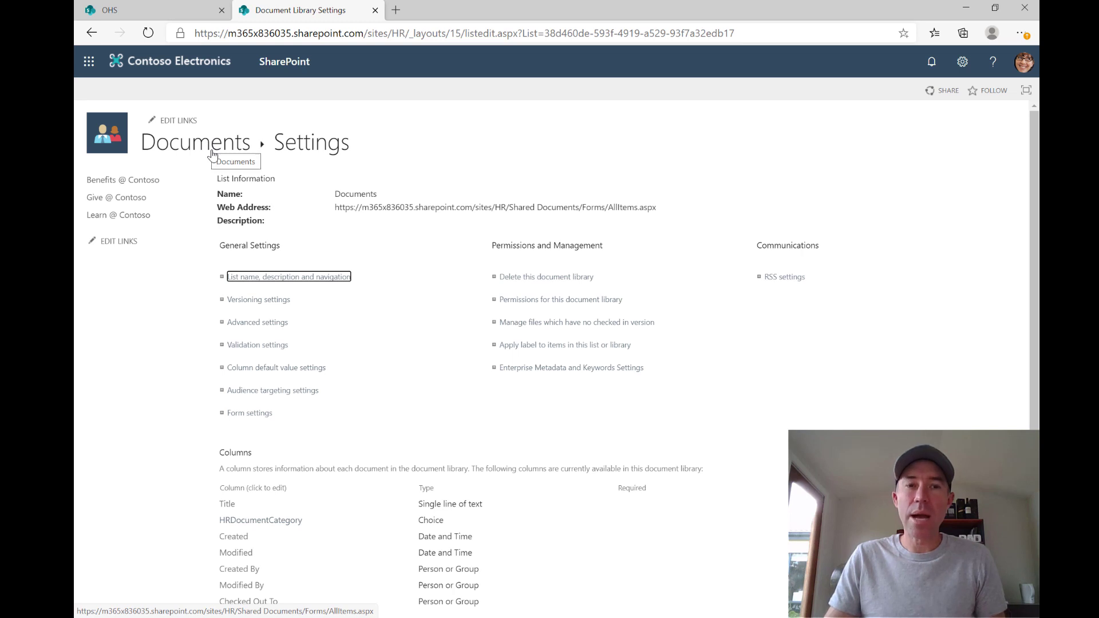
Open the Documents library and set the HRDocumentCategory of Employee Sentiment Analysis.xlsx to OHS.
click(209, 146)
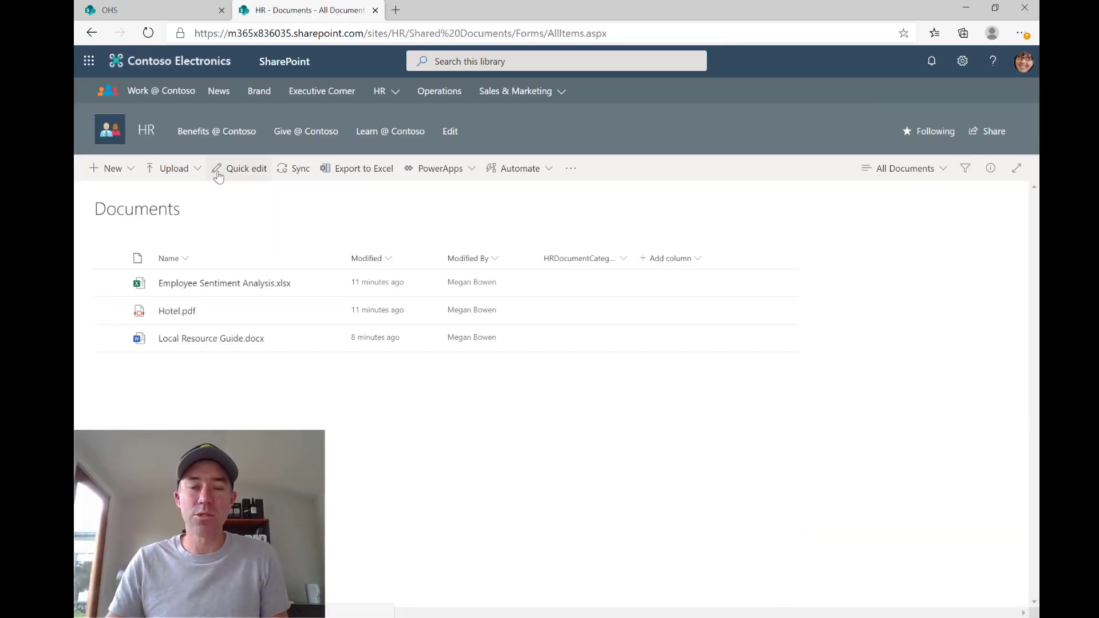
click(110, 286)
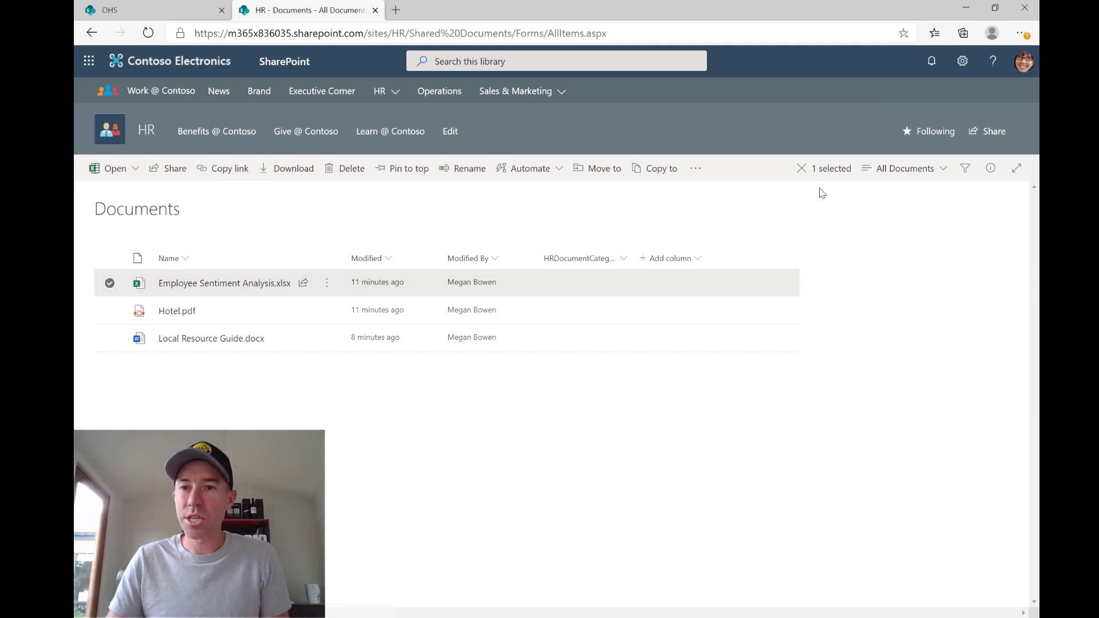
click(992, 171)
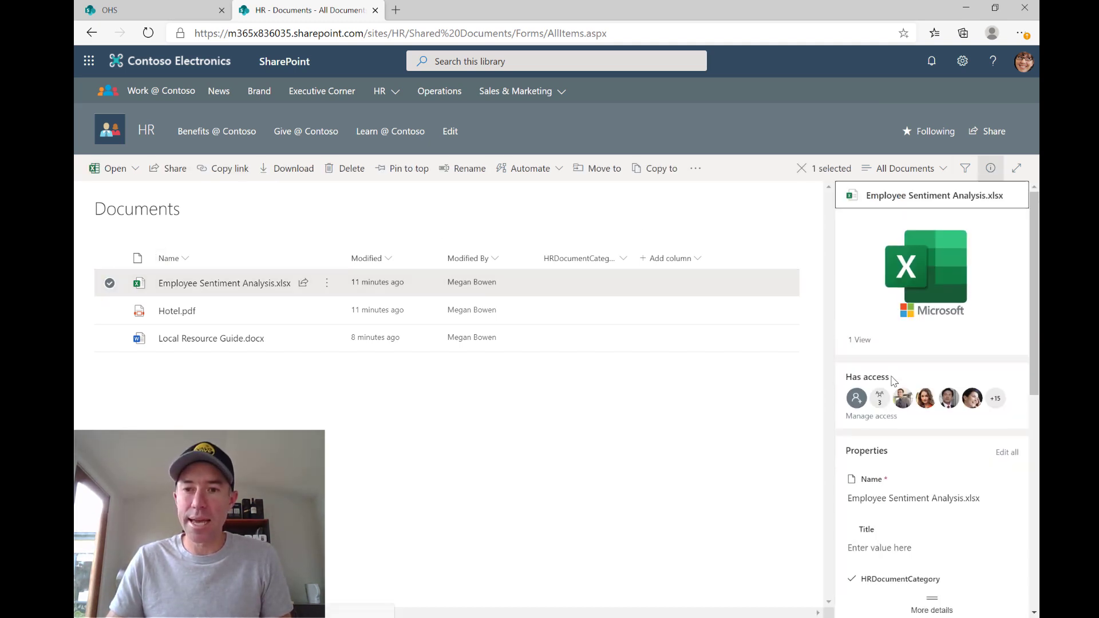
scroll(896, 401, down, 3)
click(891, 421)
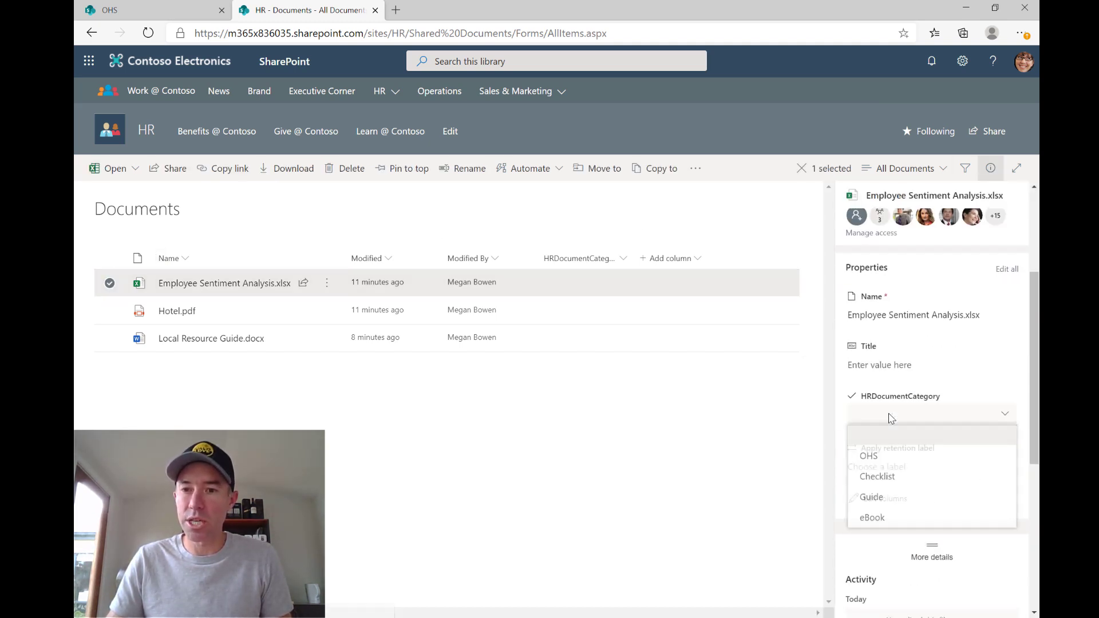
click(888, 455)
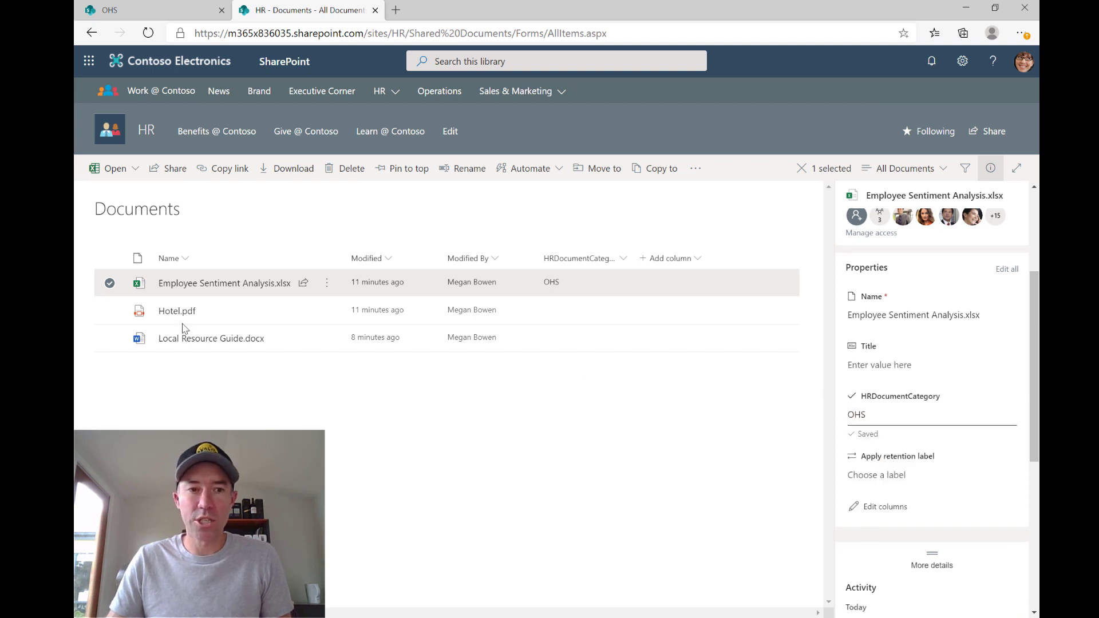
click(109, 284)
Set the HRDocumentCategory of Hotel.pdf to Checklist.
click(112, 312)
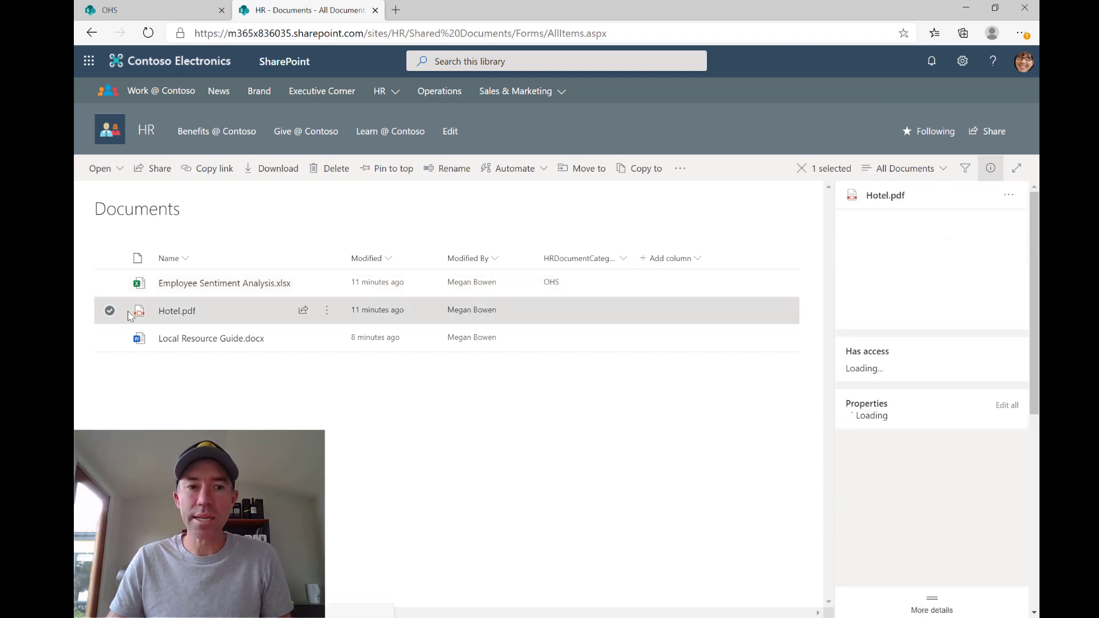
scroll(903, 478, down, 2)
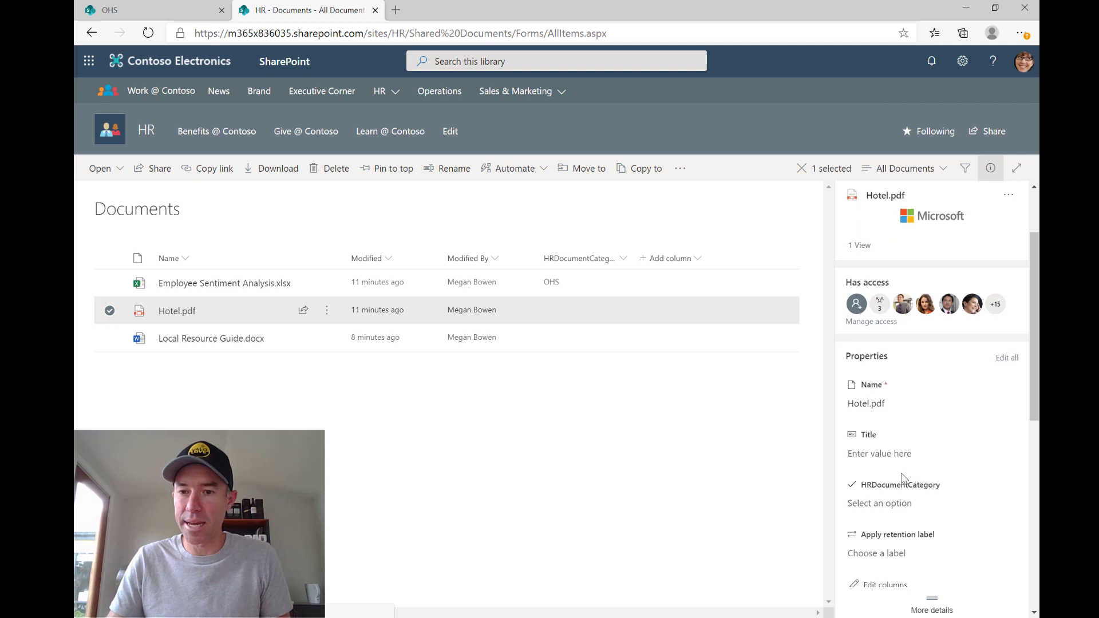
click(896, 502)
click(869, 447)
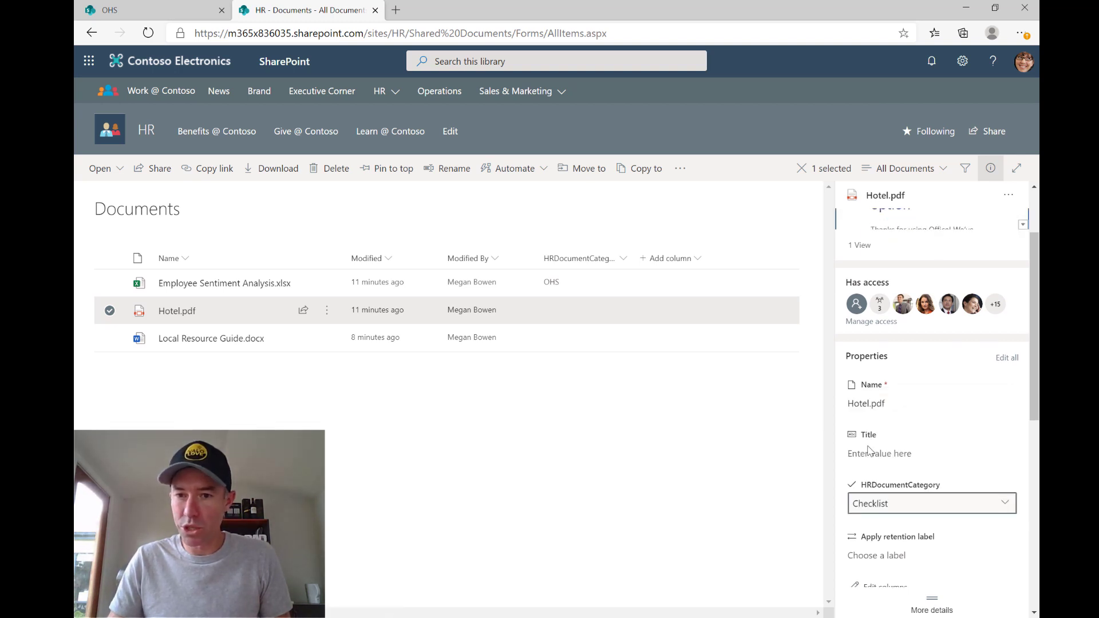
click(110, 312)
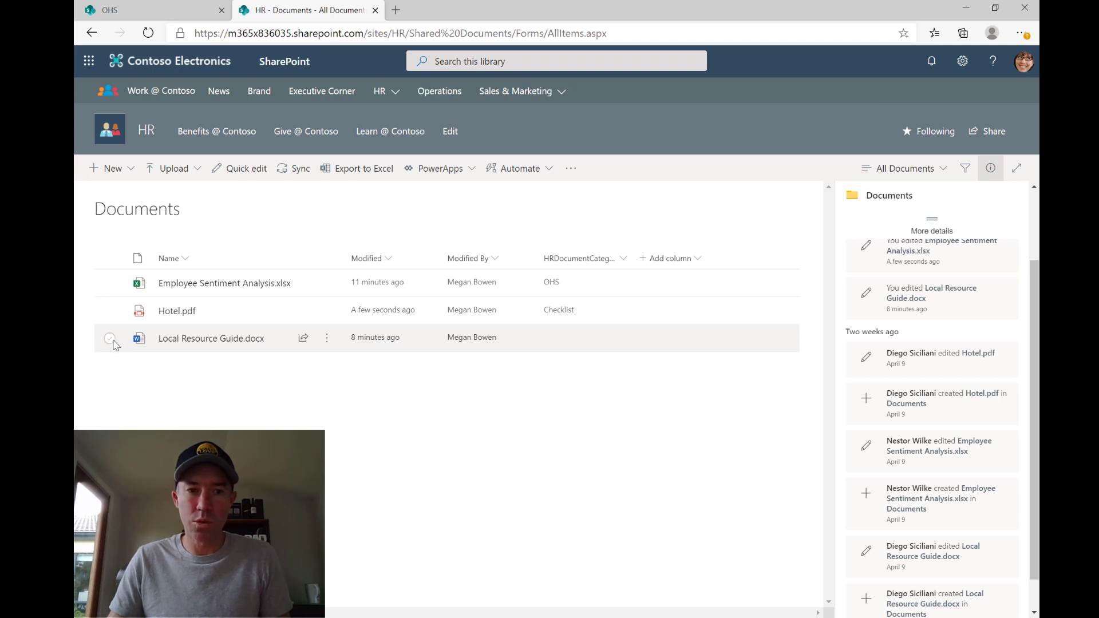
Set the HRDocumentCategory of Local Resource Guide.docx to Guide and close the library's details pane.
click(110, 340)
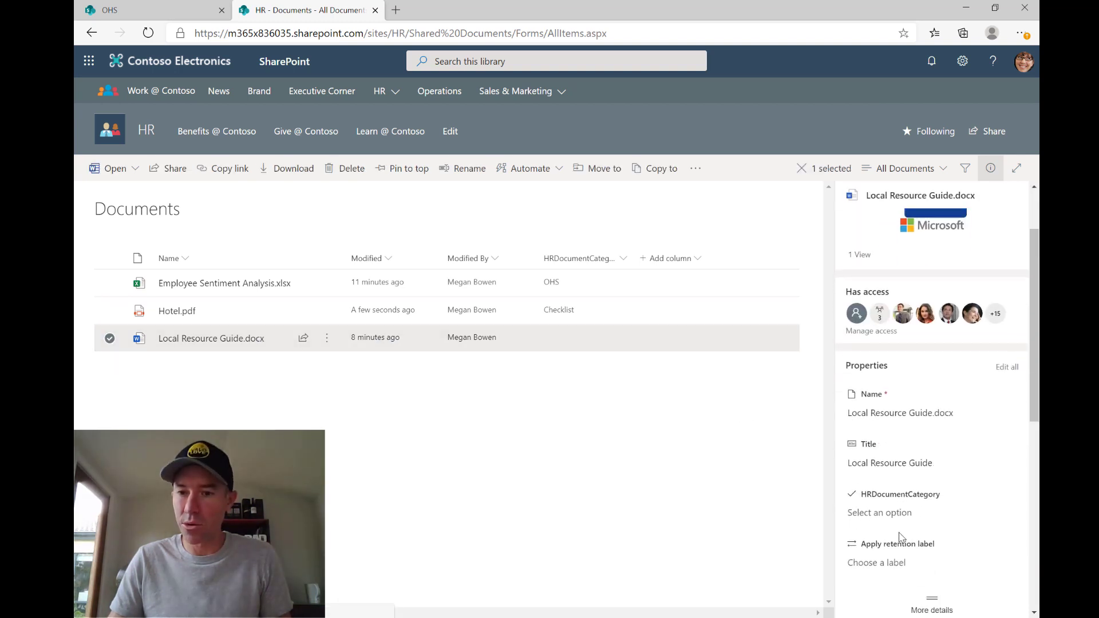
click(897, 514)
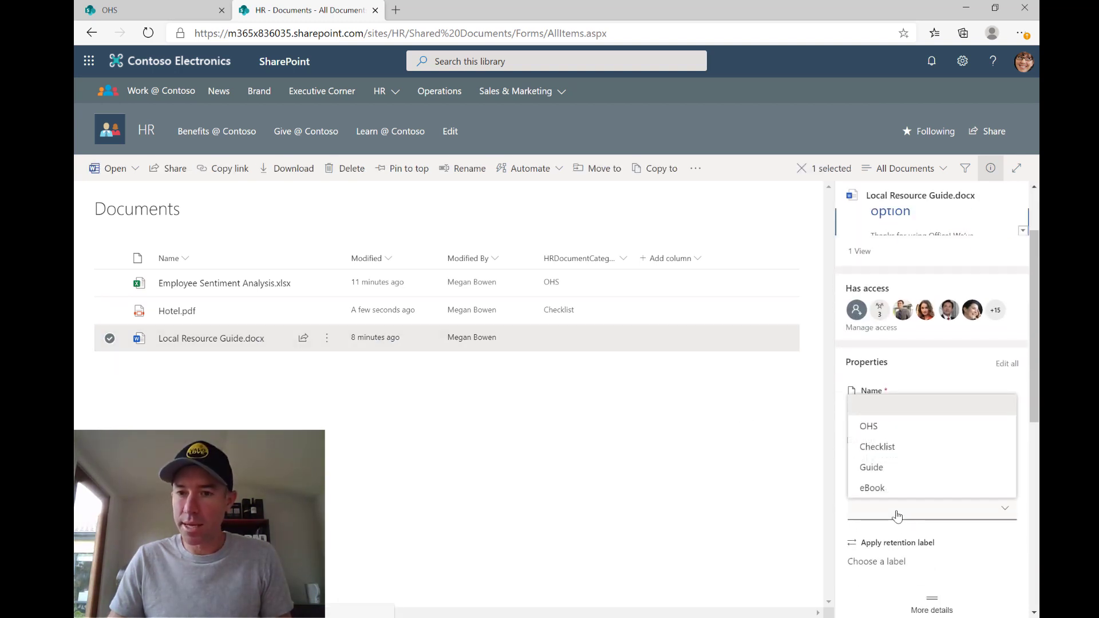
click(876, 474)
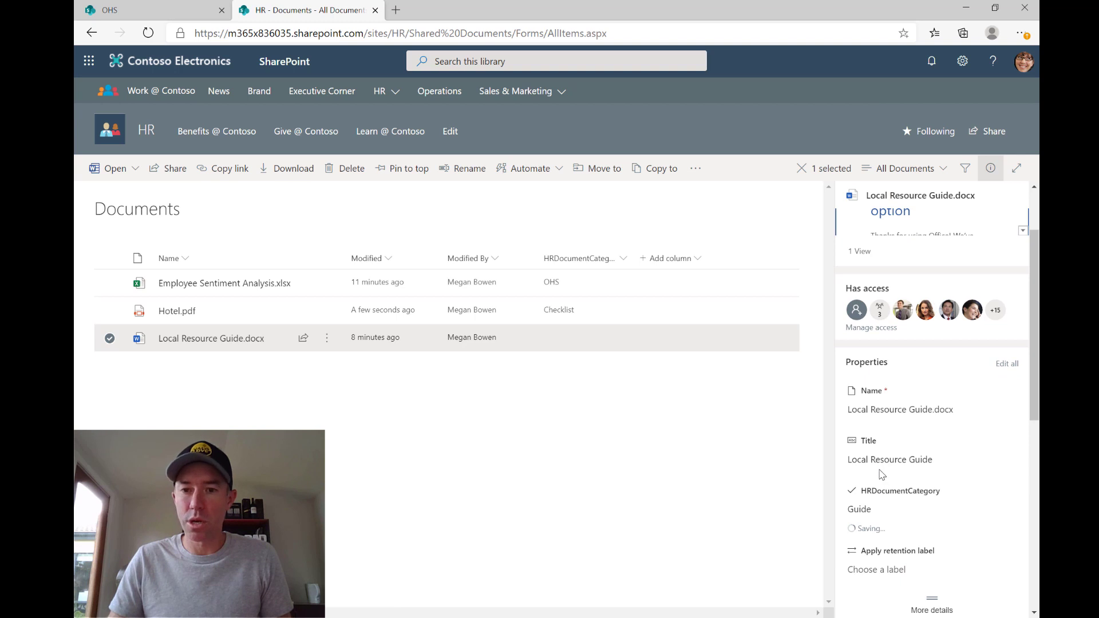
click(673, 506)
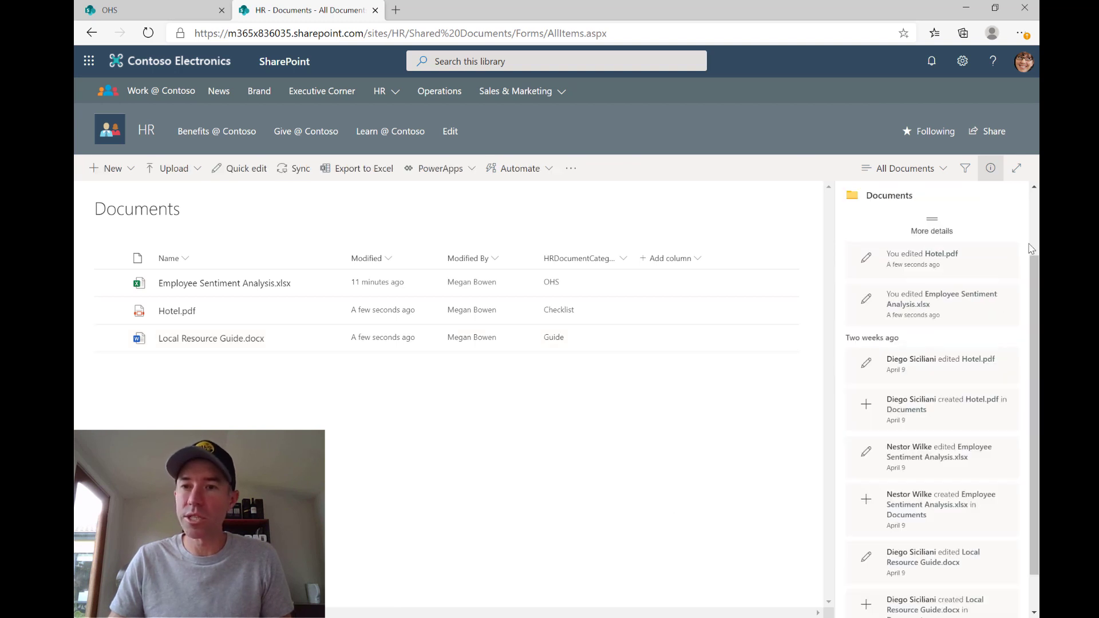
click(990, 168)
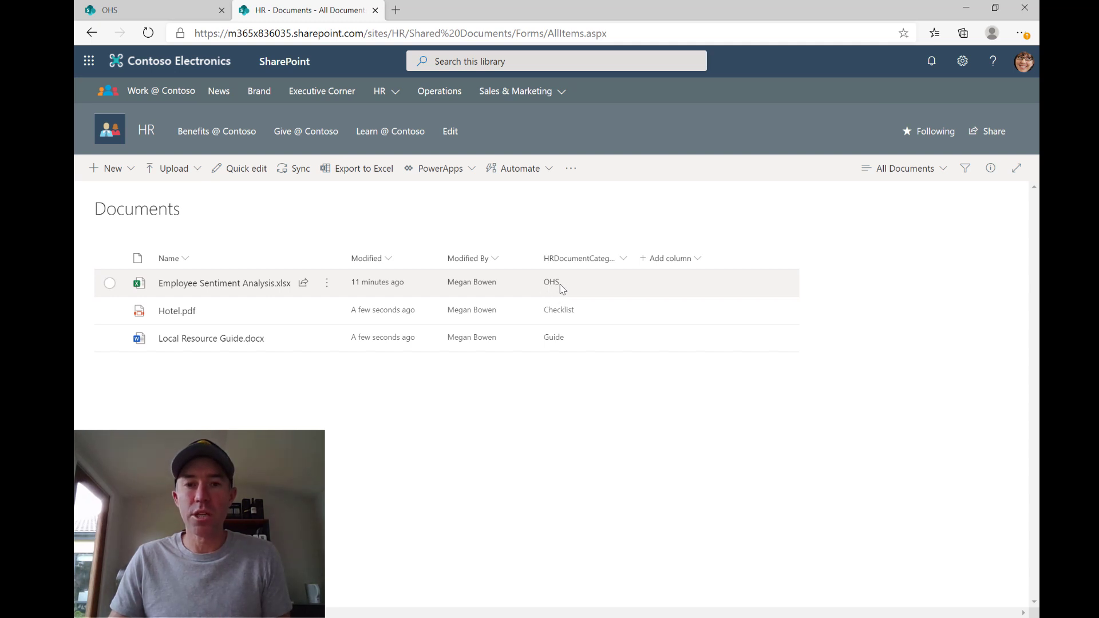
Switch to the OHS page, start editing it and add a Highlighted content web part to the empty second column.
click(139, 15)
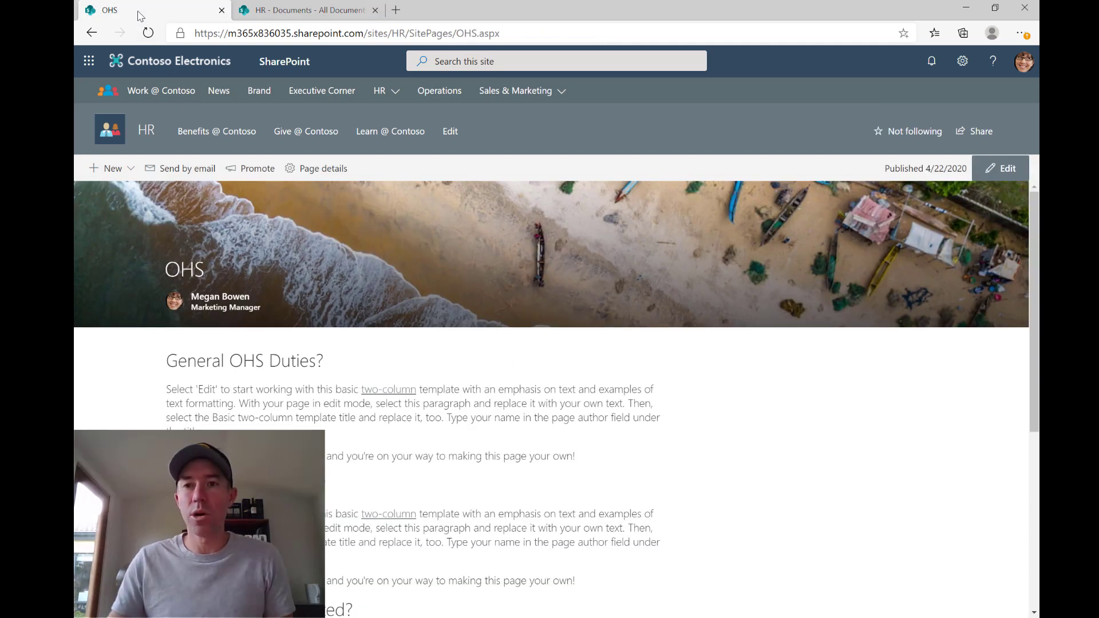
click(993, 169)
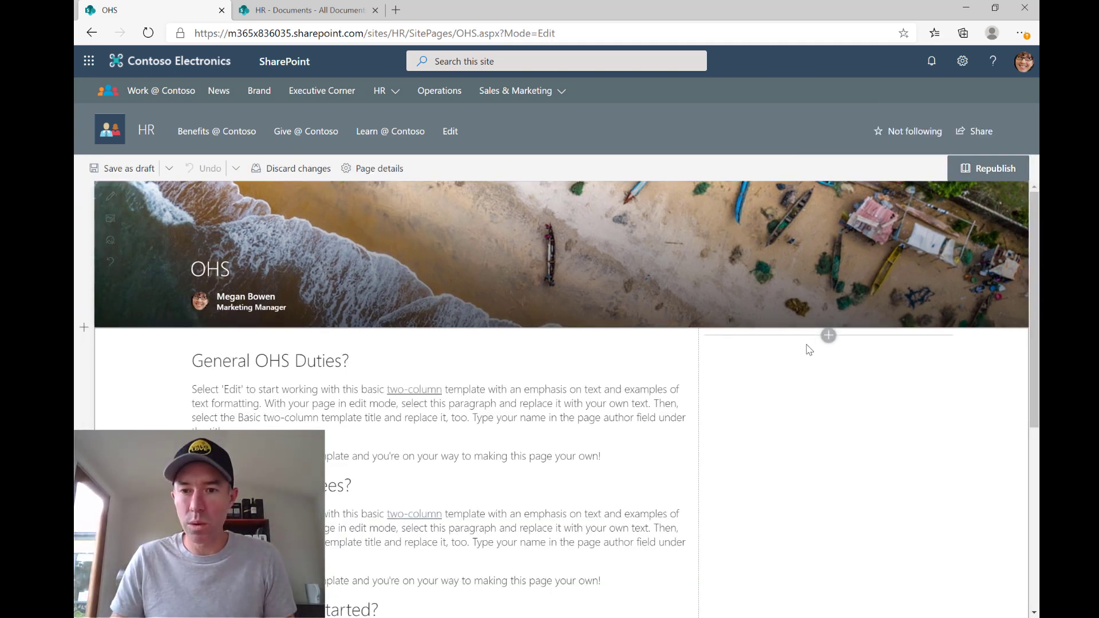
click(828, 335)
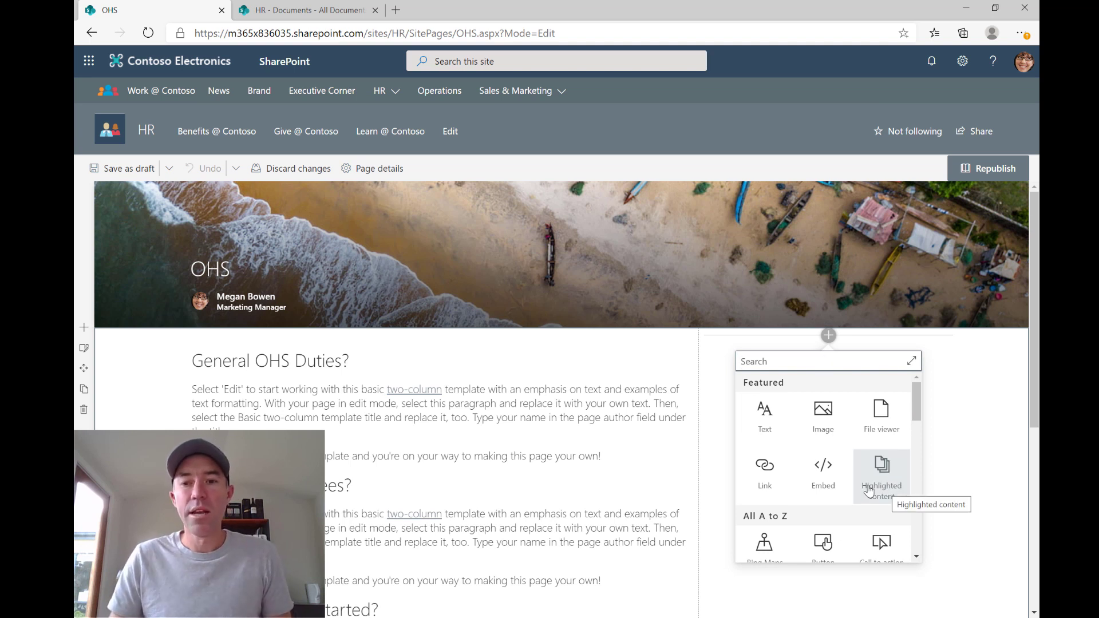
click(884, 486)
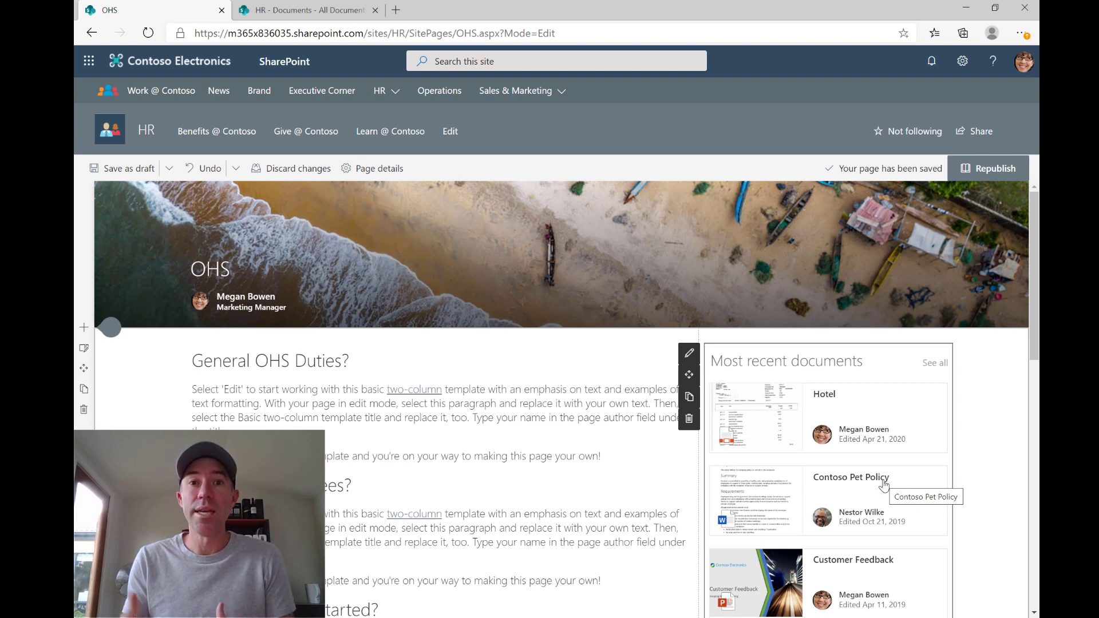
Set the source of the Highlighted content web part to a document library on this site.
click(690, 354)
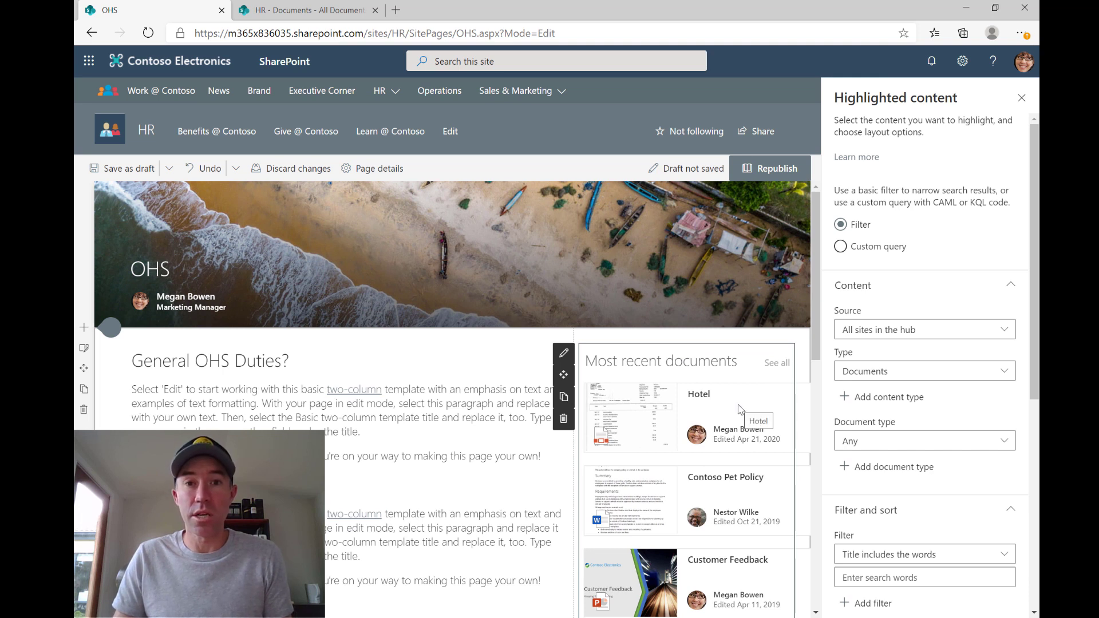
click(861, 333)
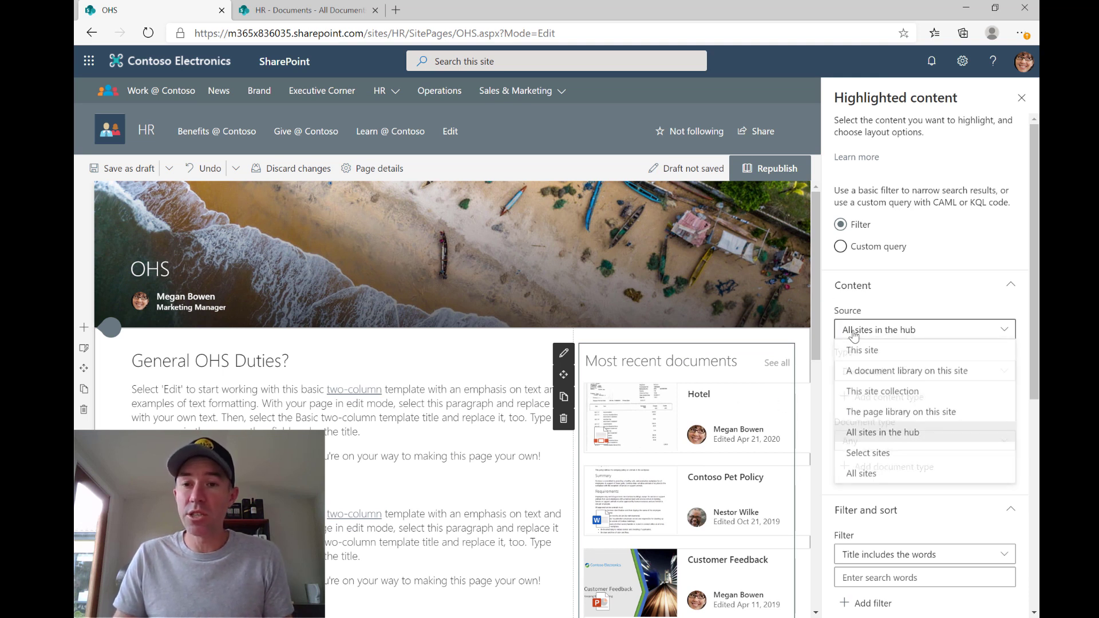
click(863, 375)
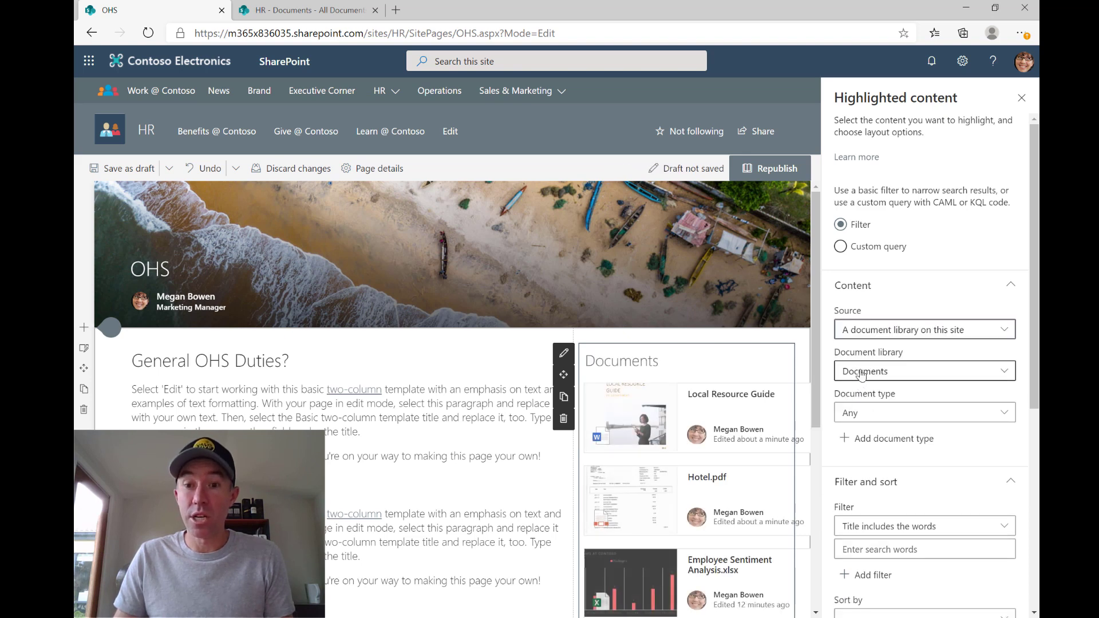
Filter the web part by column name, finding columns with "hr", so that HRDocumentCategory equals OHS, and close its settings.
scroll(875, 426, down, 3)
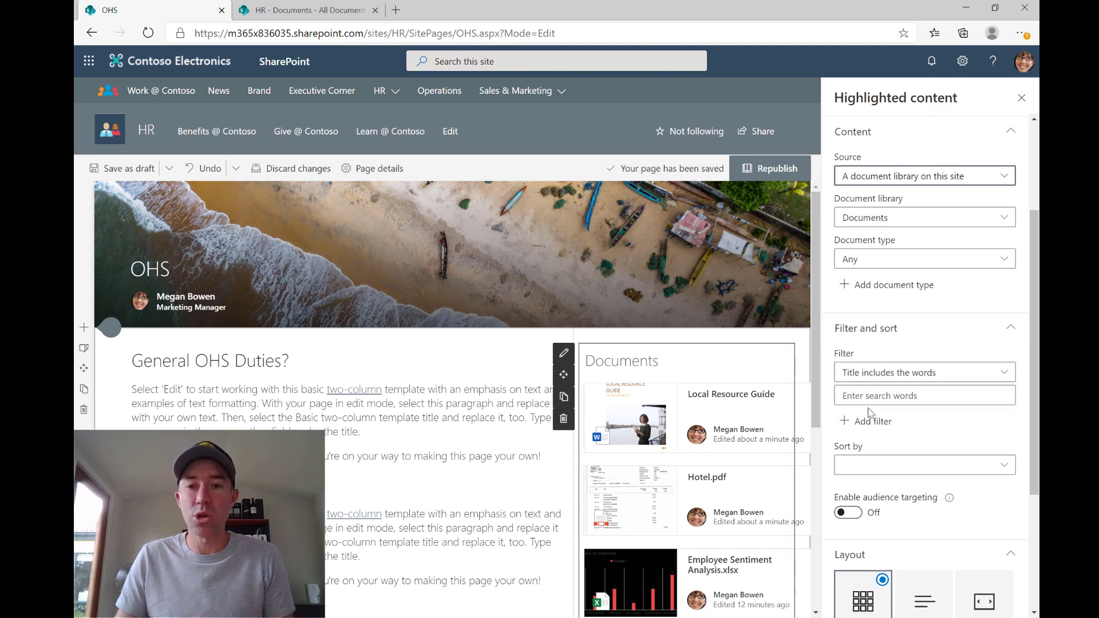
click(865, 375)
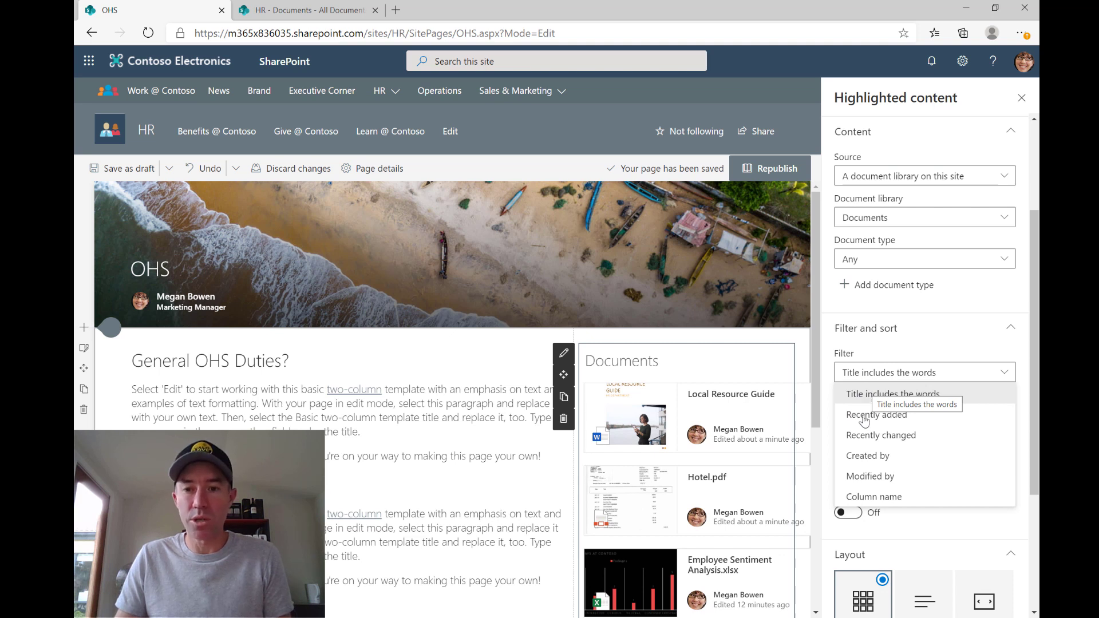
click(871, 496)
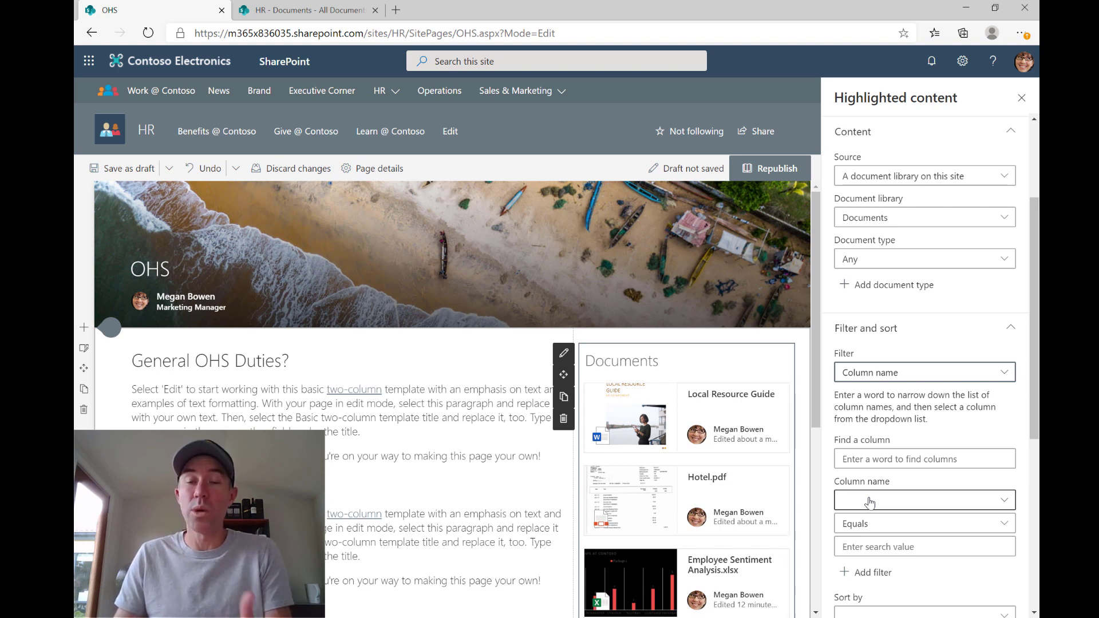
click(876, 458)
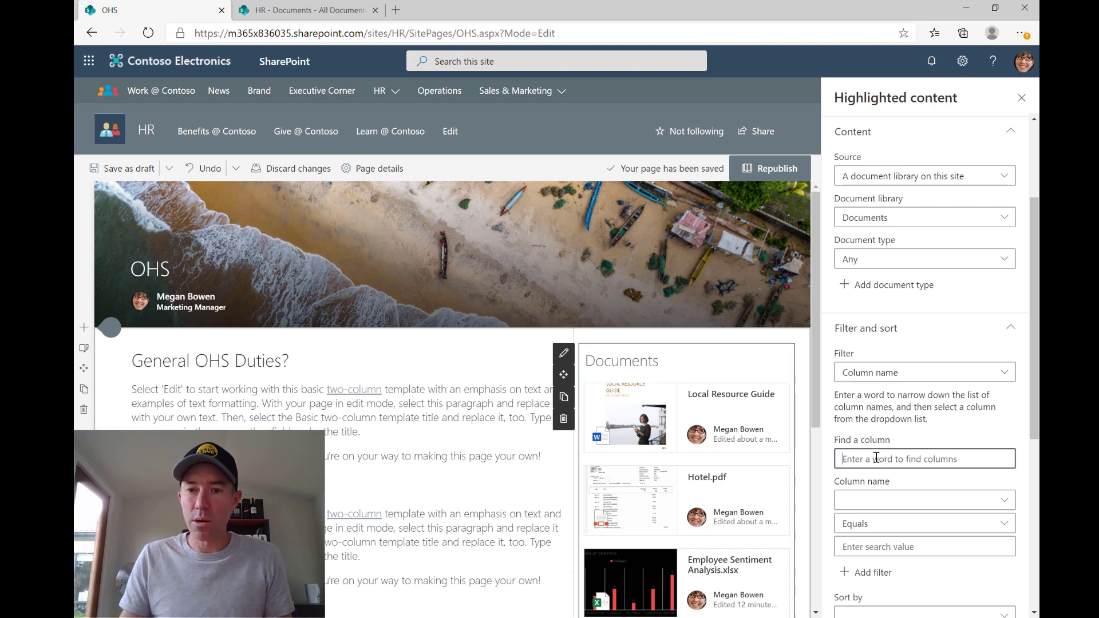
text(hr)
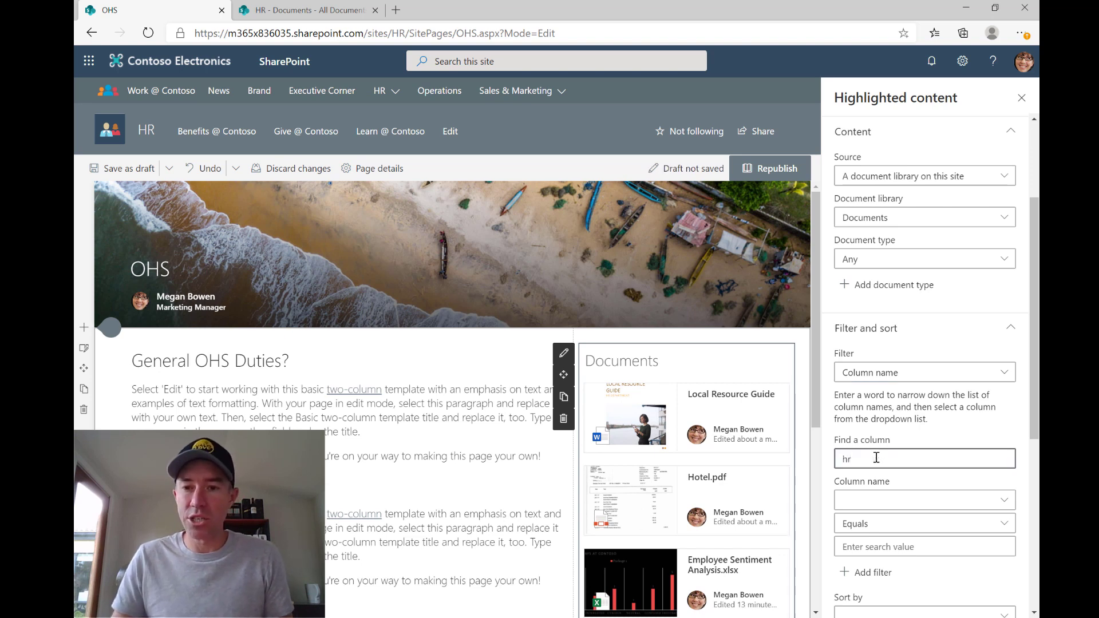
click(878, 501)
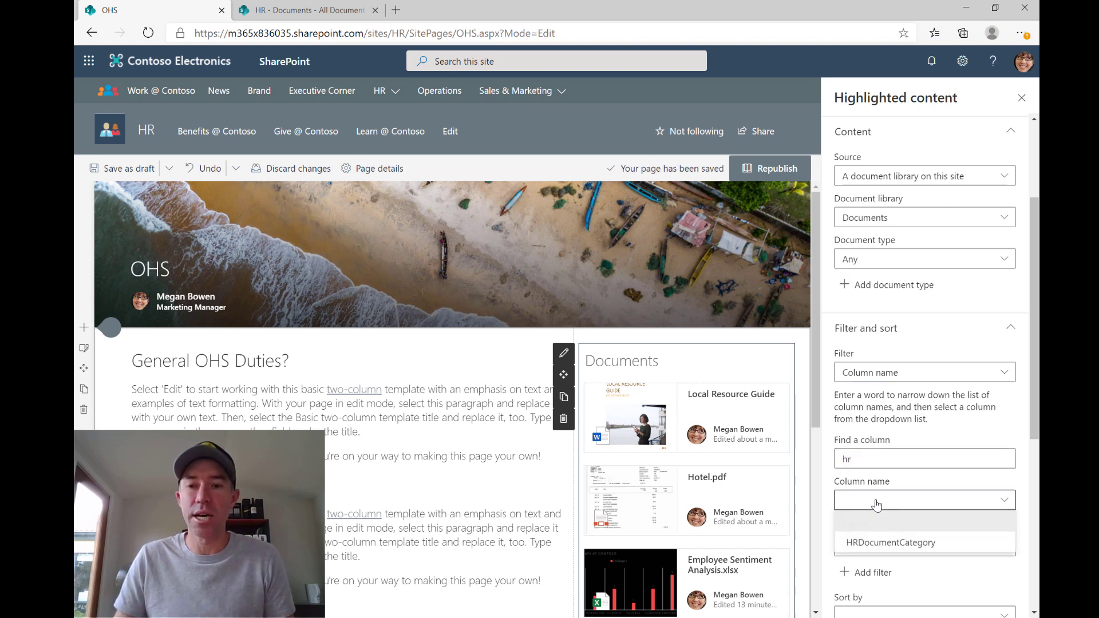
click(871, 543)
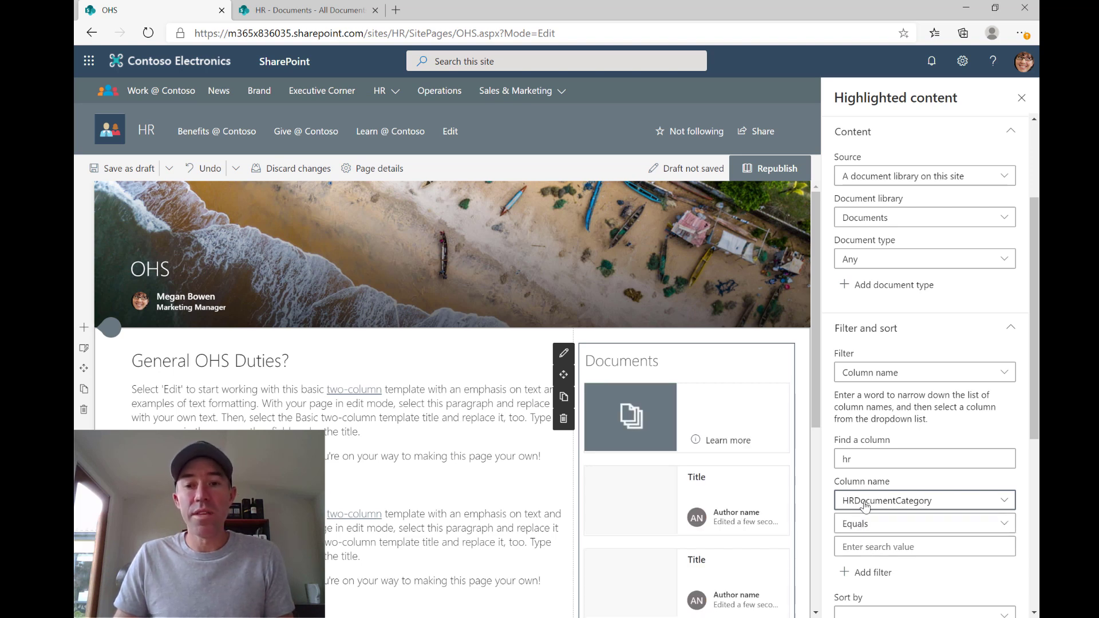
click(880, 548)
text(OHS)
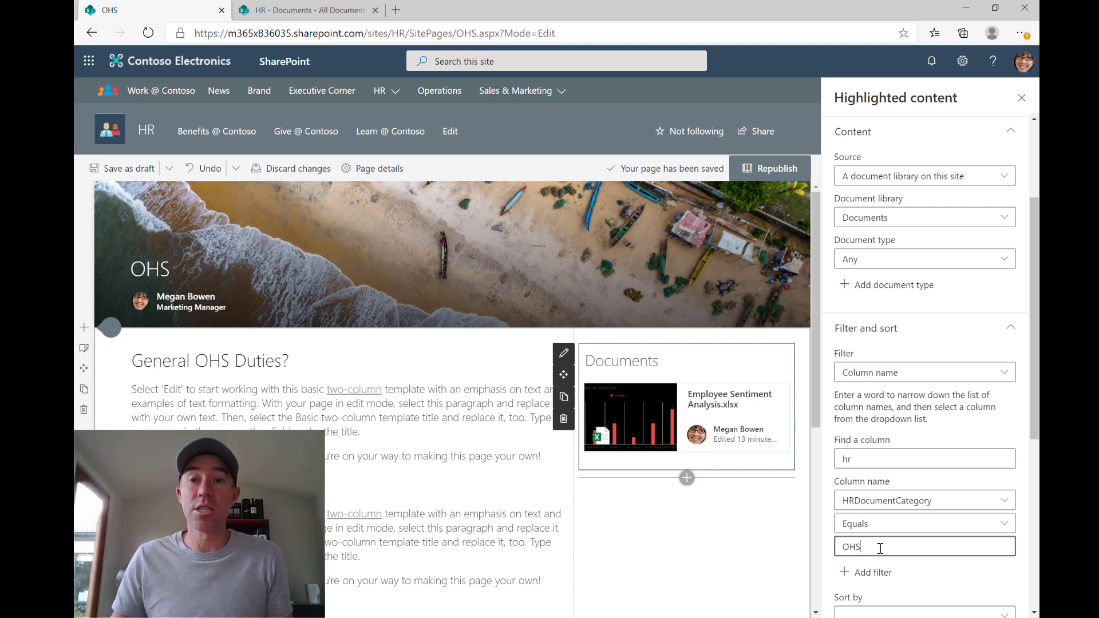
click(1021, 103)
Title the web part "Related Documents" and republish the OHS page.
click(755, 362)
text(Rel)
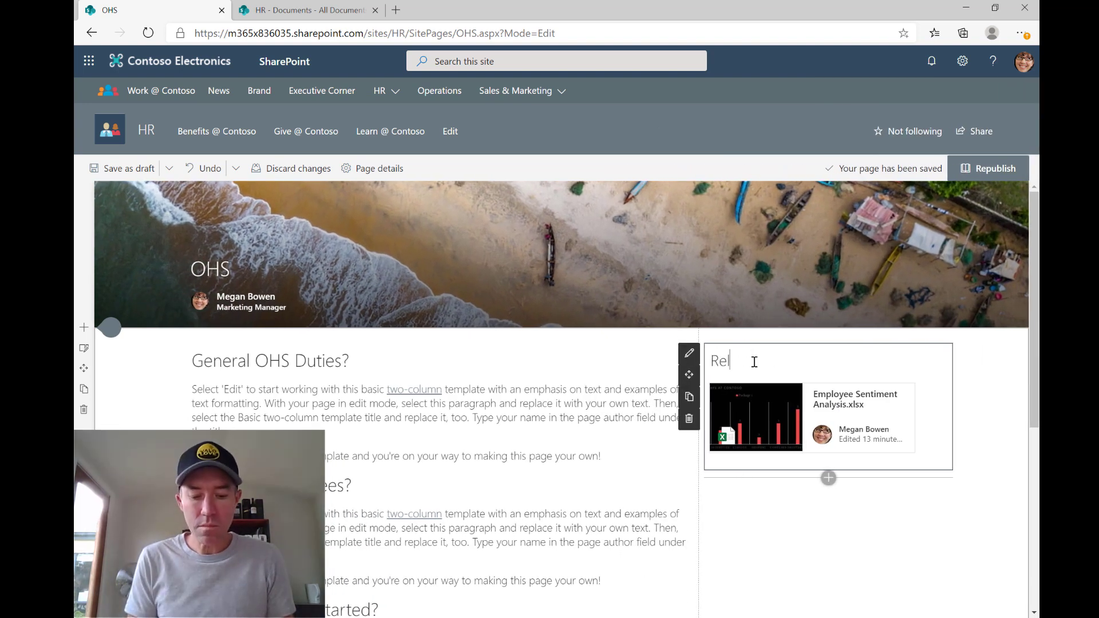
text(ated)
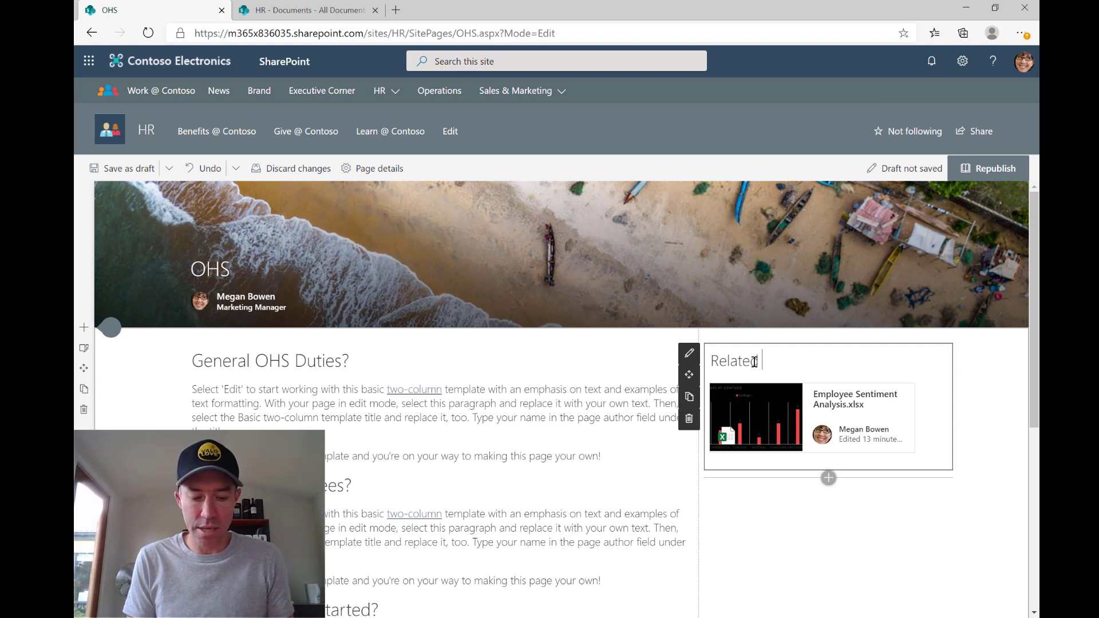
text( Documents)
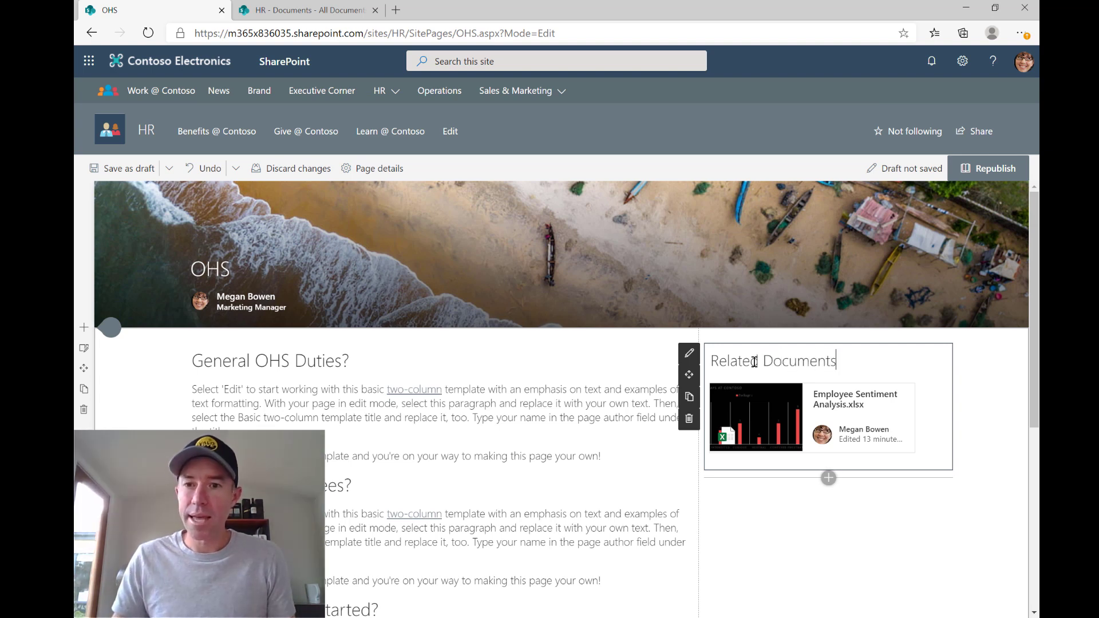
click(989, 170)
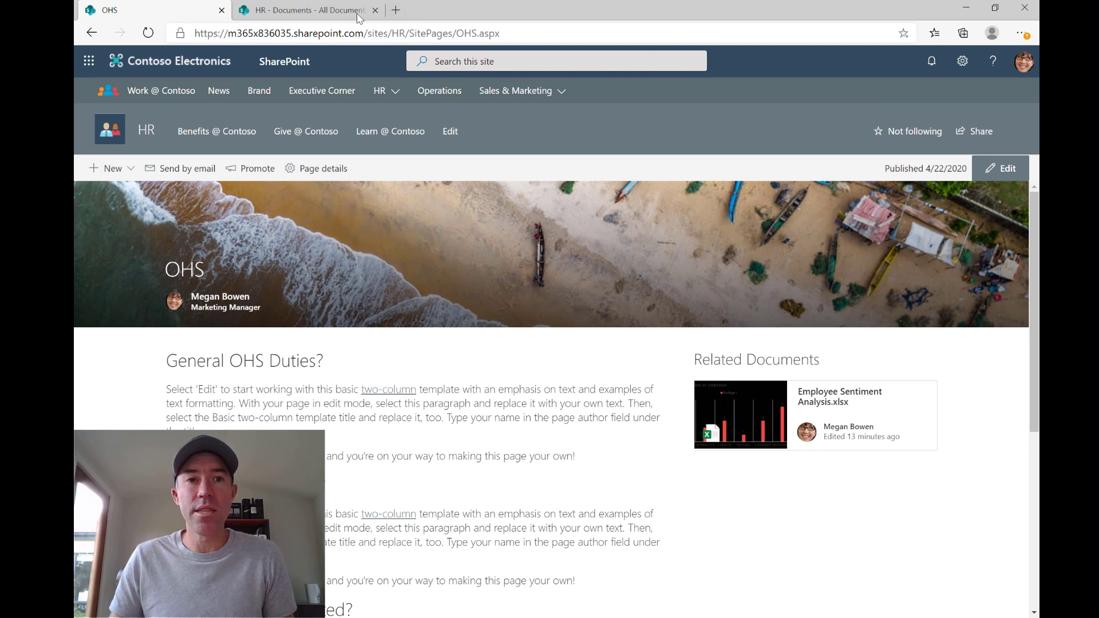
Return to the Documents library and change the HRDocumentCategory of Hotel.pdf to OHS.
click(338, 10)
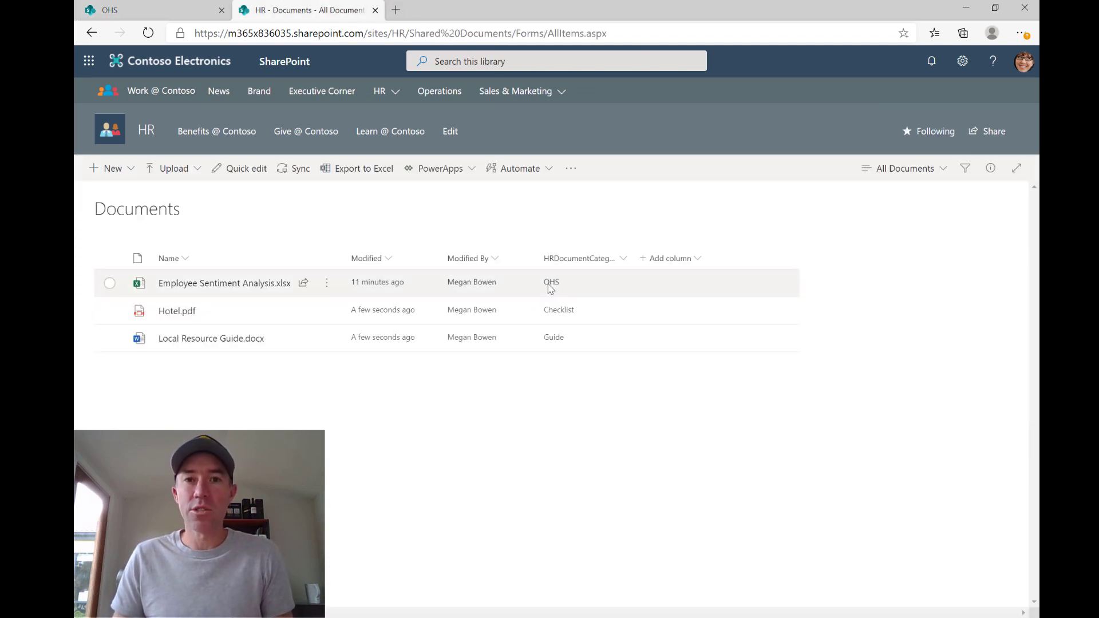
click(109, 312)
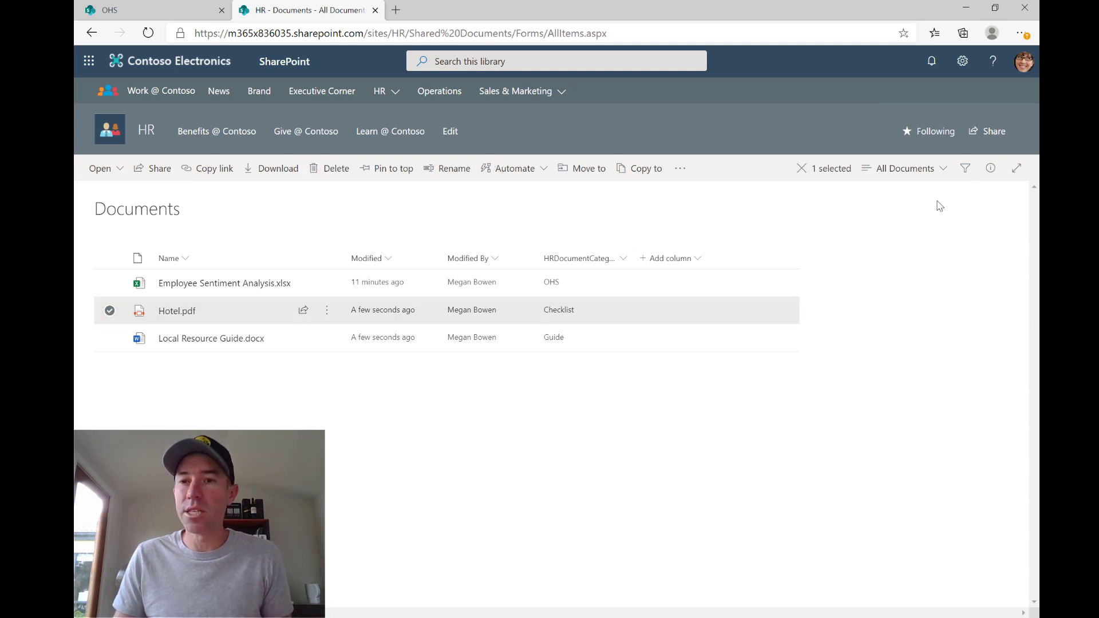
click(989, 169)
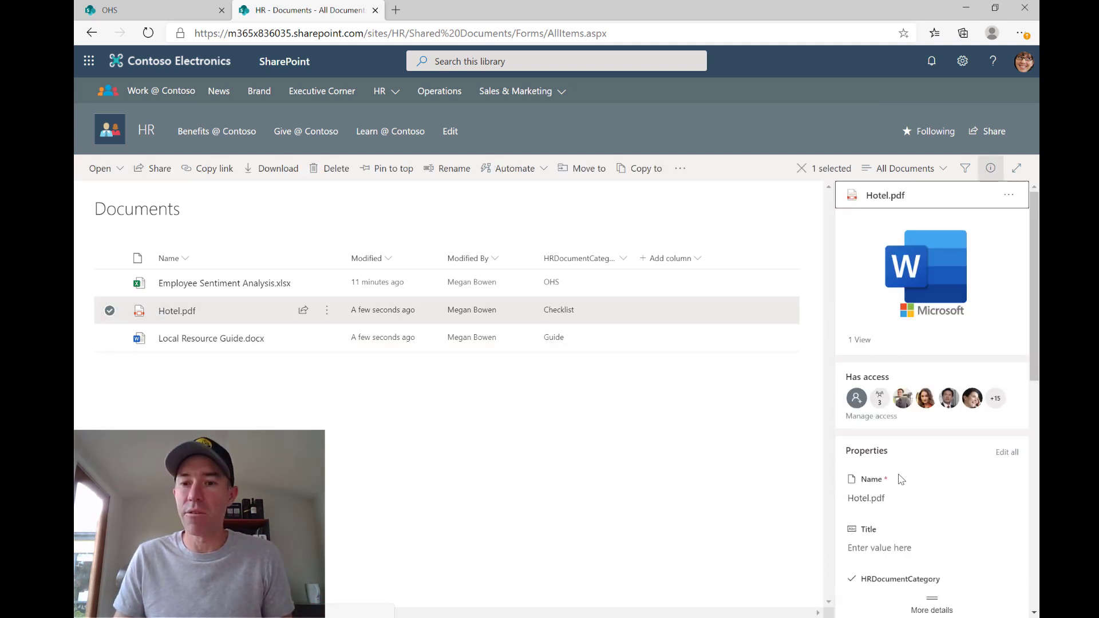
click(884, 464)
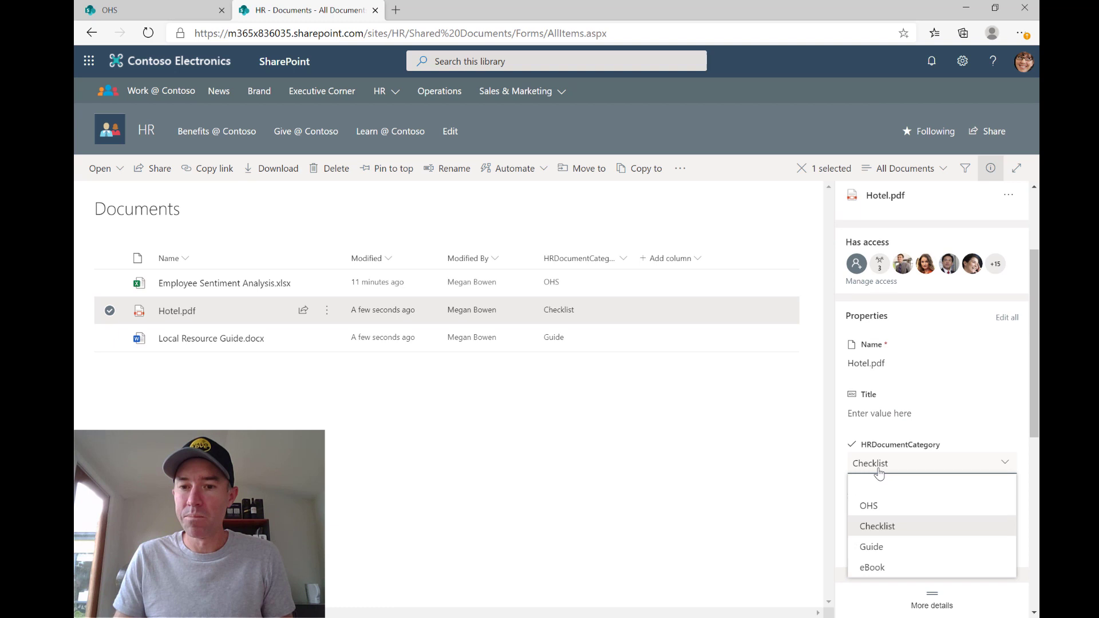
click(884, 510)
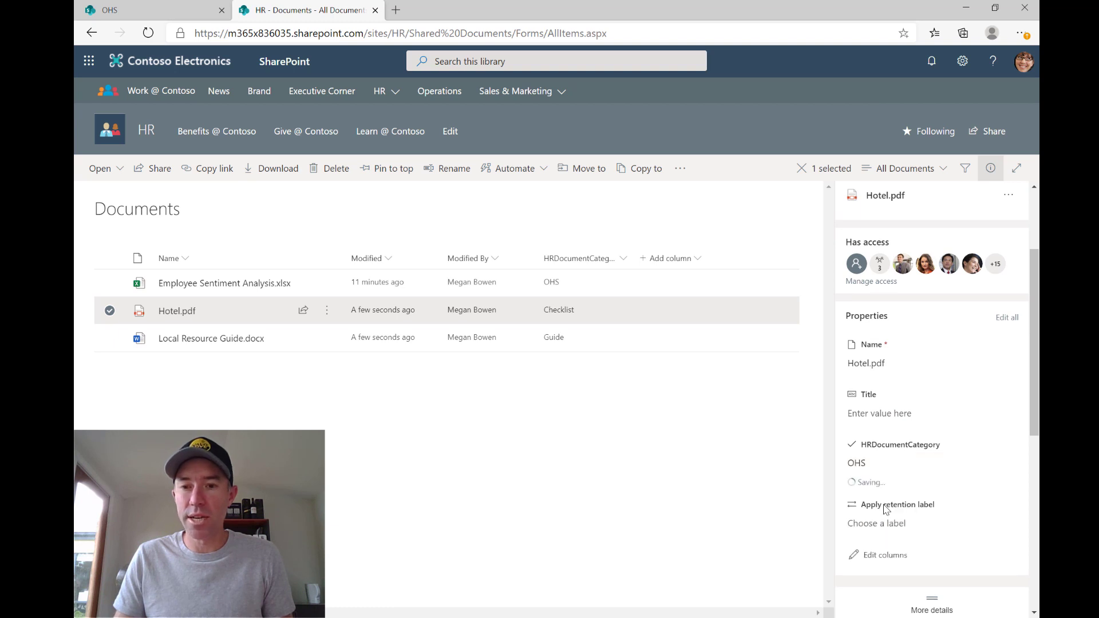
click(532, 431)
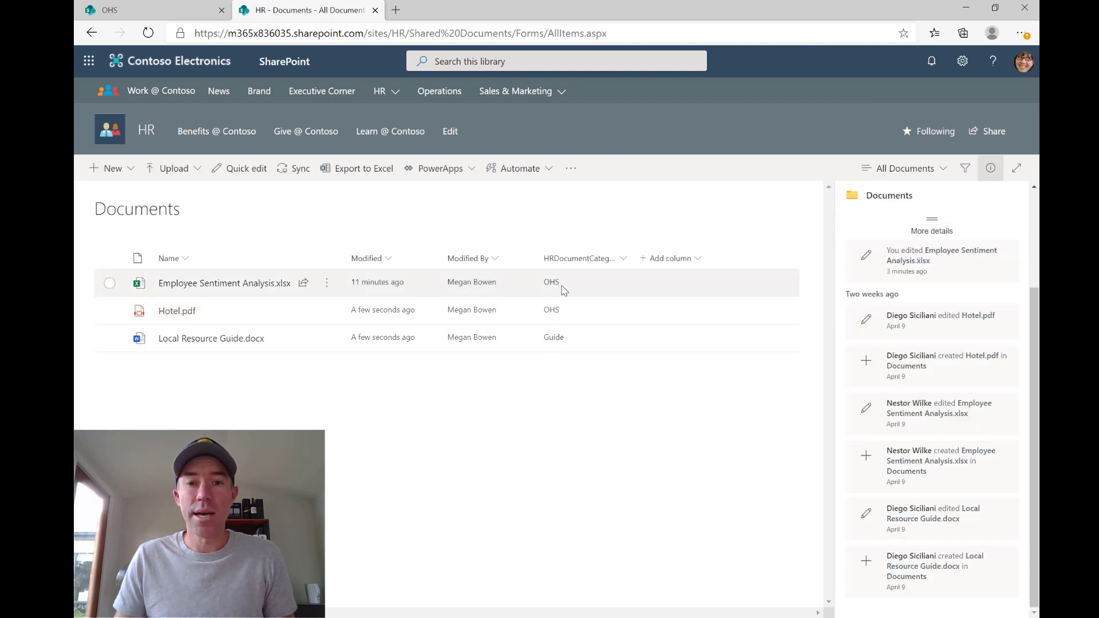
Go back to the OHS page and reload it to check its Related Documents list.
click(158, 16)
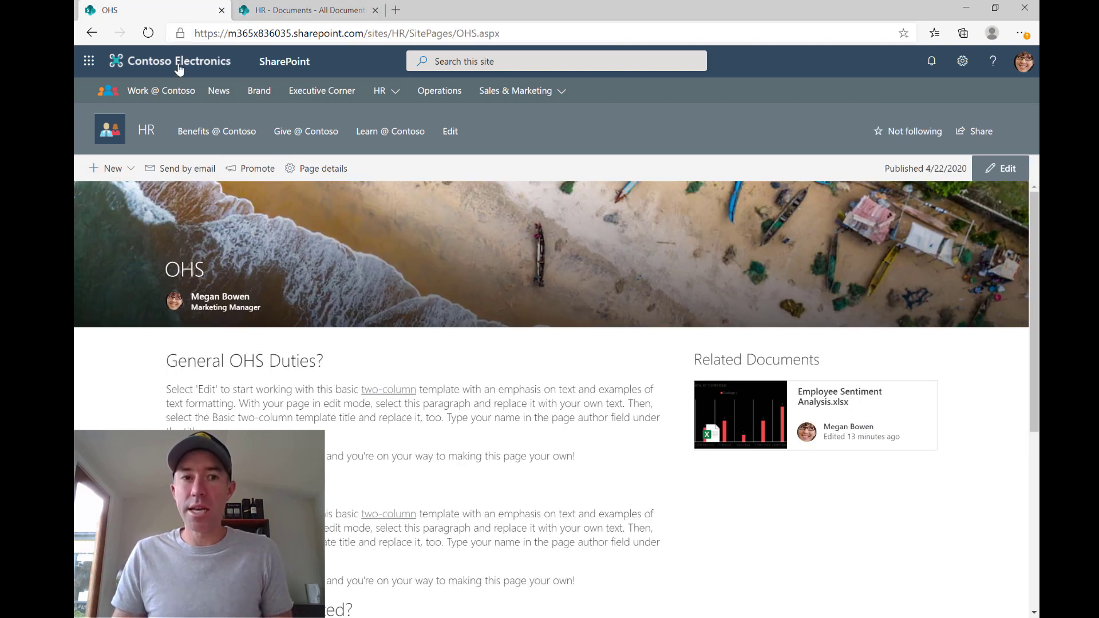
click(153, 38)
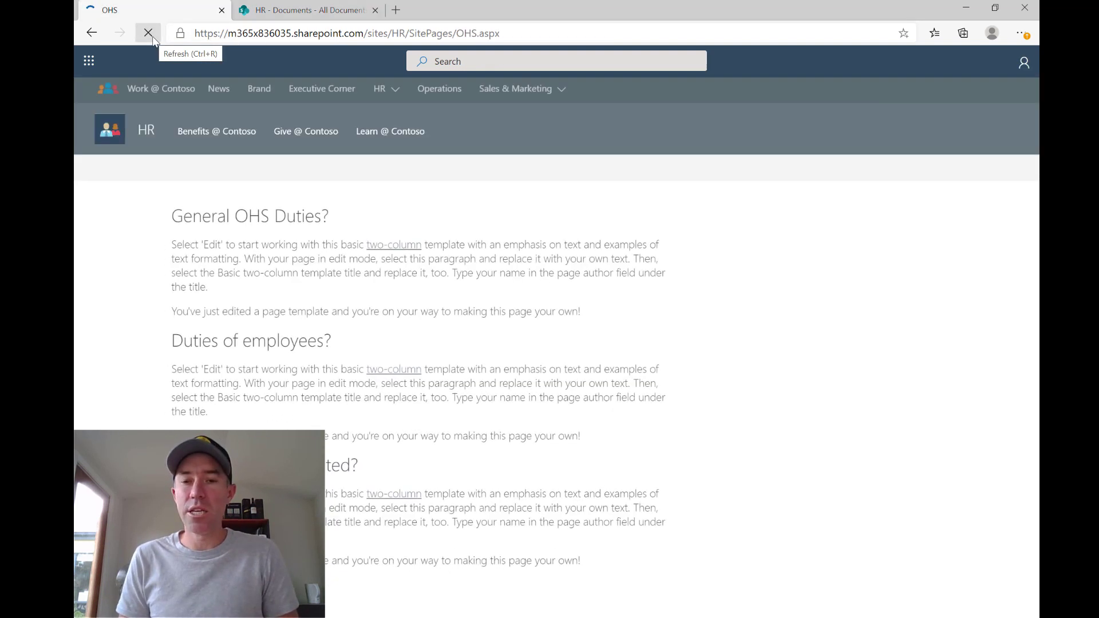